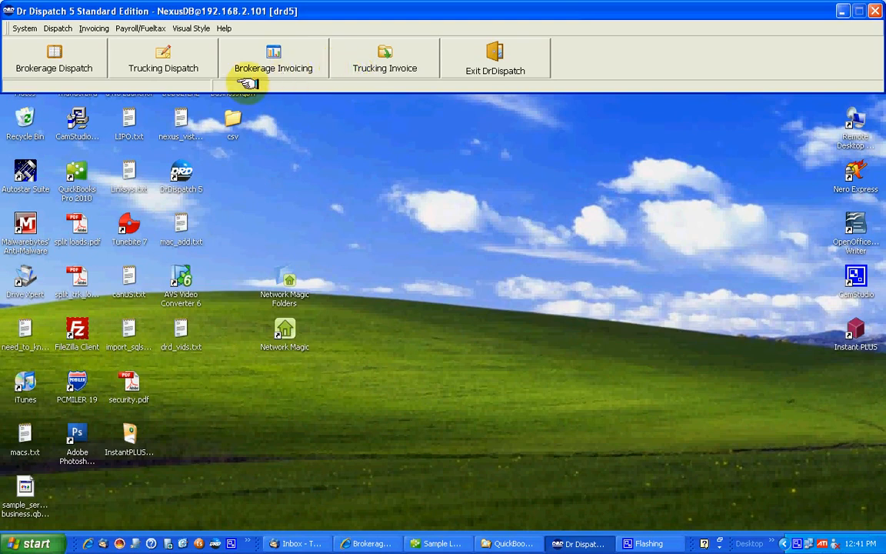
Open the available EXCHANGE load originating in Jersey City, NJ from the brokerage dispatch load board
click(65, 68)
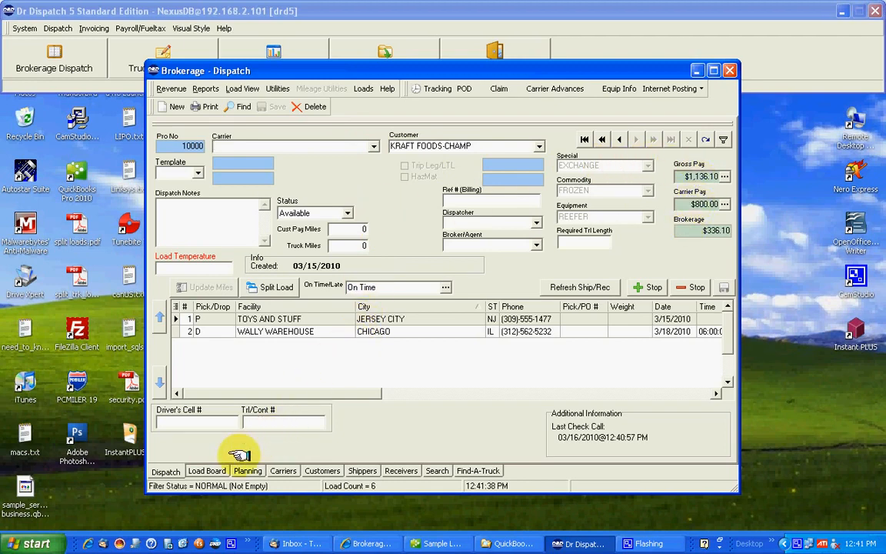
click(208, 469)
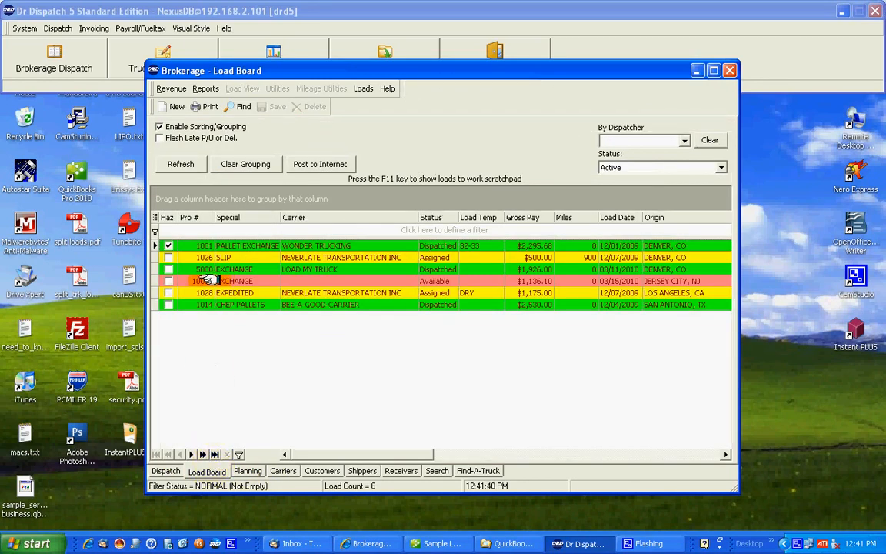
double_click(233, 282)
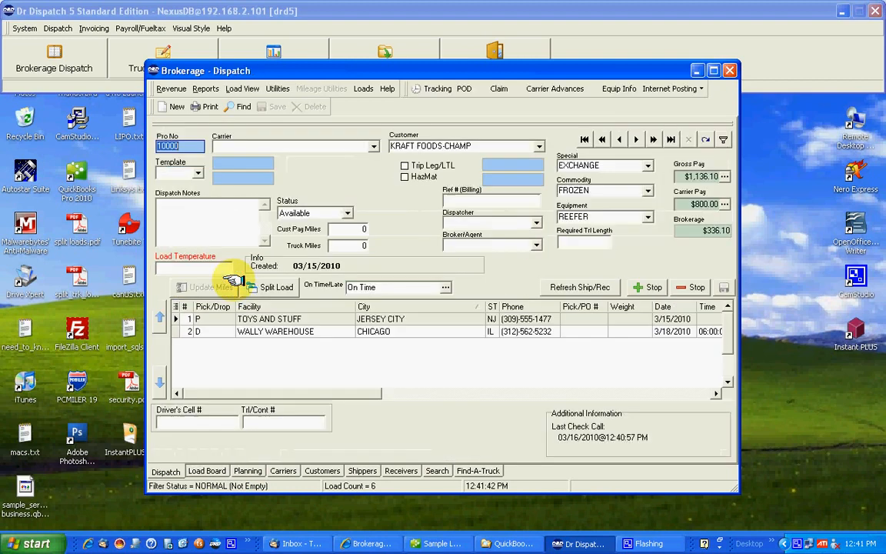
Assign the carrier LOAD MY TRUCK to the Kraft Foods-Champ load and acknowledge the insurance notices
click(373, 146)
click(356, 206)
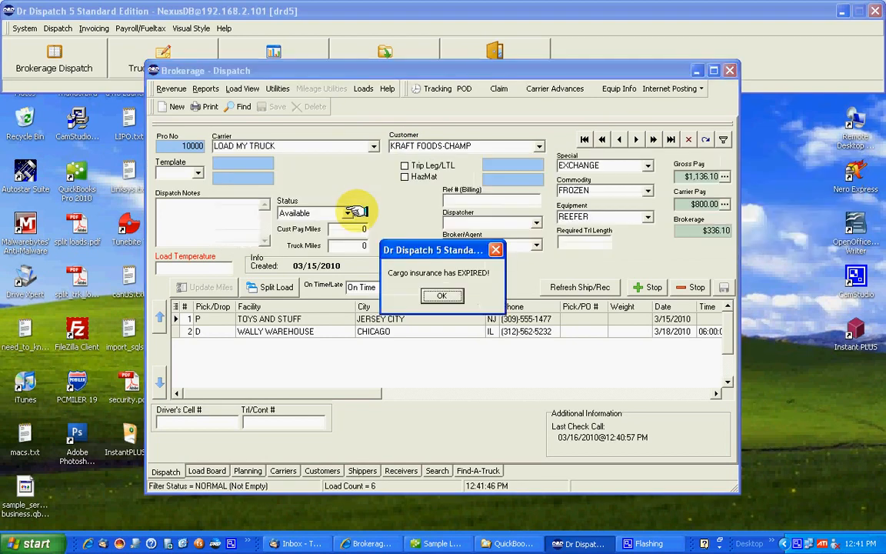
click(441, 296)
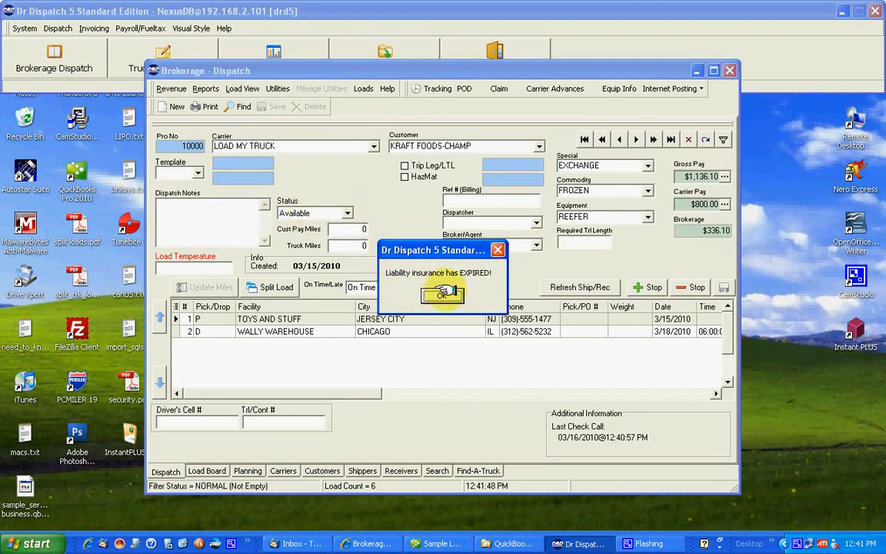
click(443, 296)
click(442, 295)
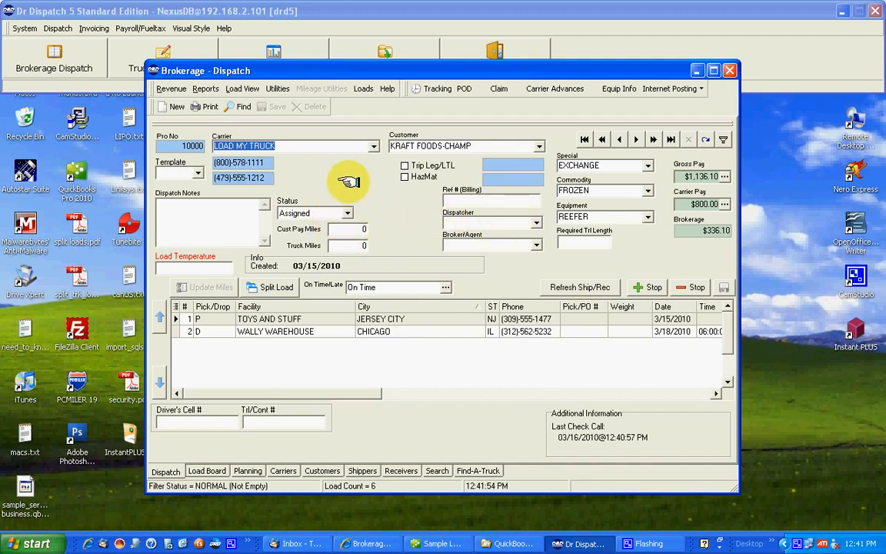
Check the Kraft Foods-Champ load in the brokerage invoicing list and close the invoicing window
click(323, 16)
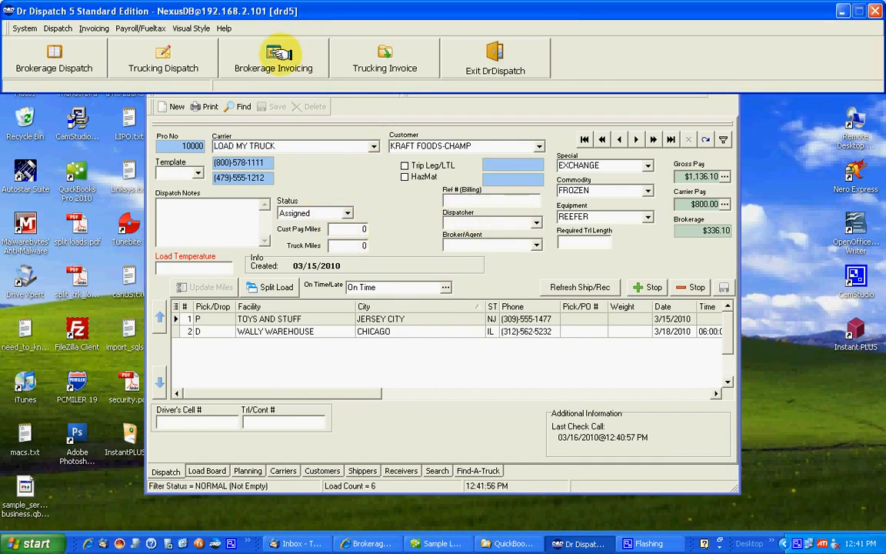
click(270, 58)
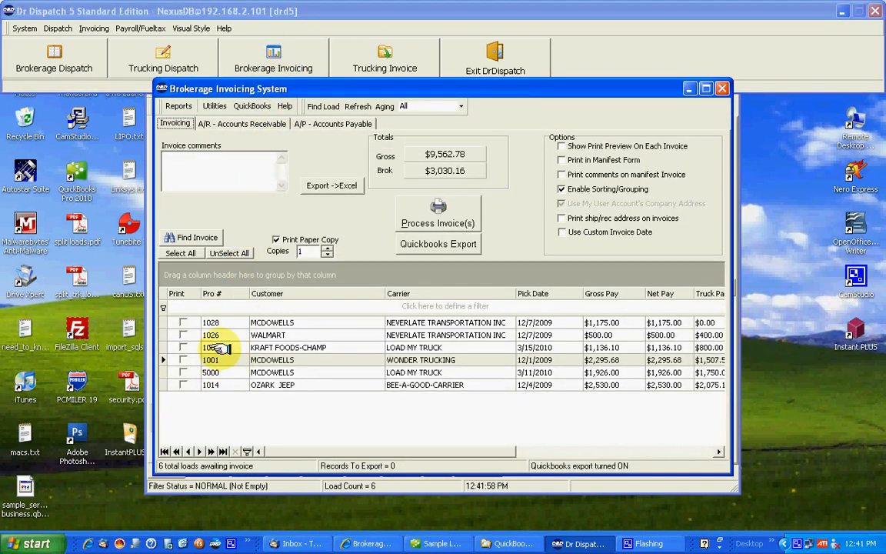
click(722, 89)
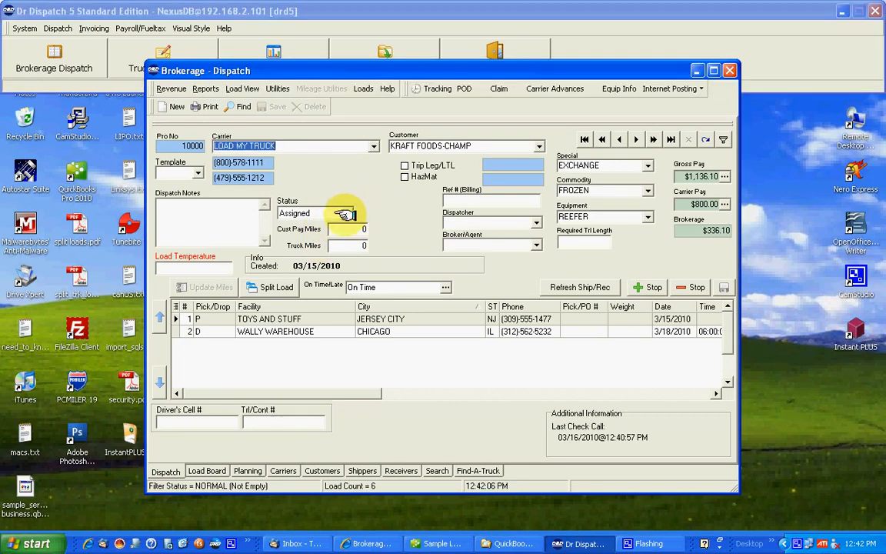
Set the Kraft Foods-Champ load's status to Dispatched and review its daily check calls in load tracking
click(347, 214)
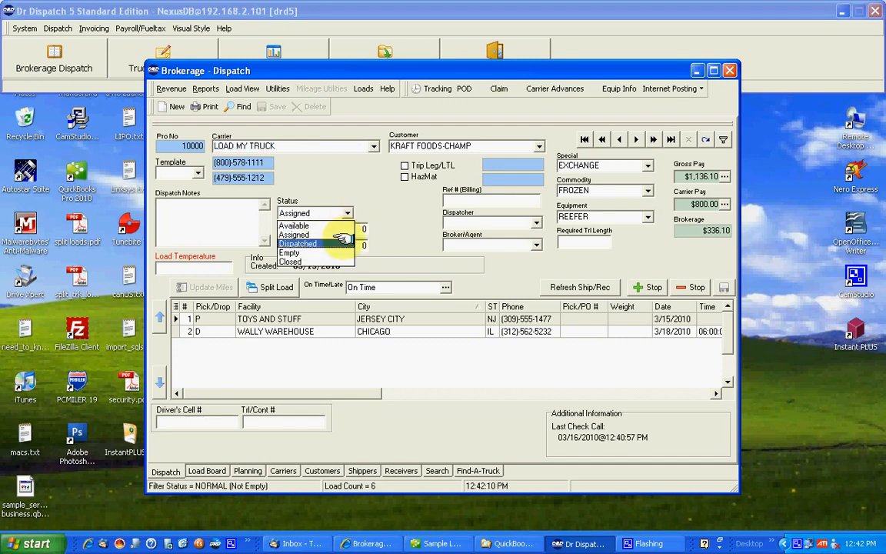
click(341, 242)
click(435, 296)
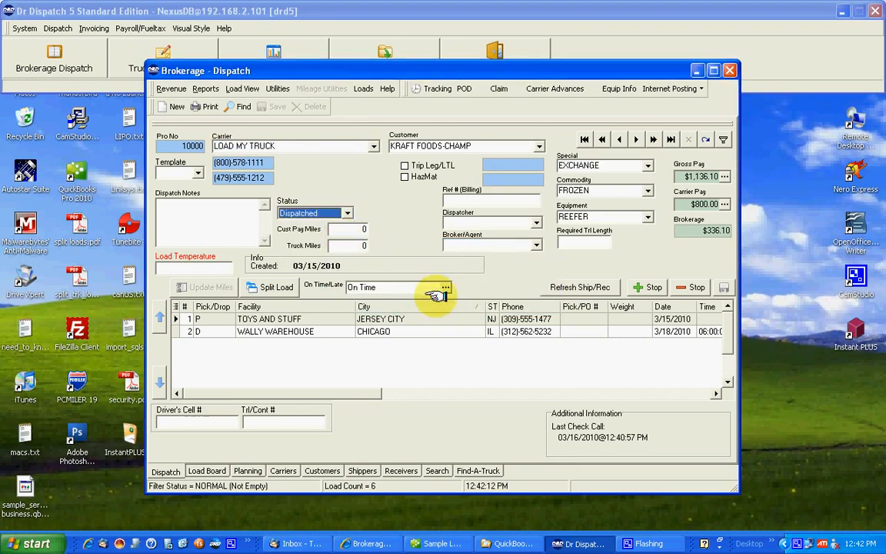
click(439, 92)
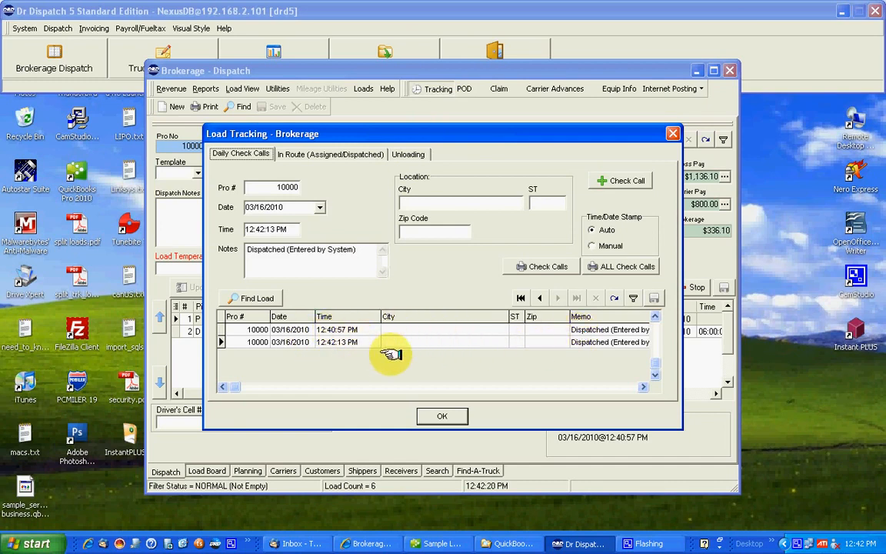
click(442, 418)
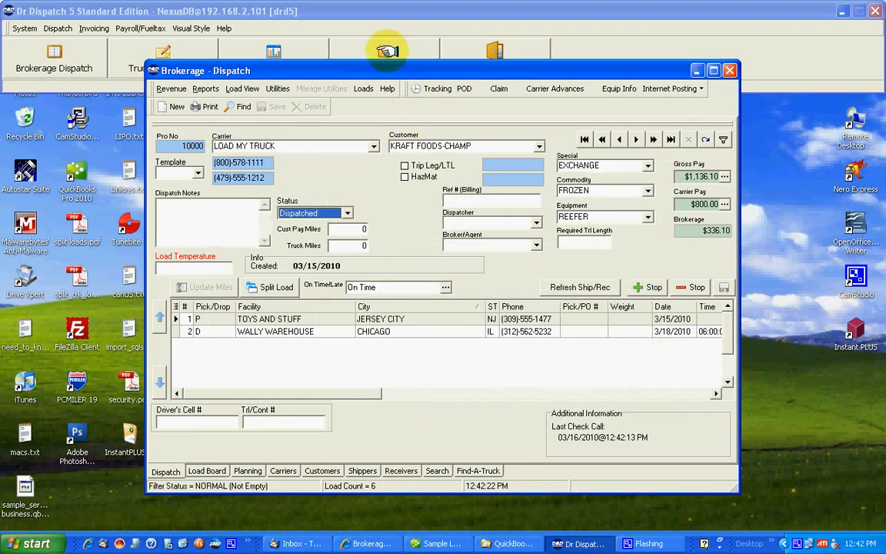
Set the Kraft Foods-Champ load's status to Empty and check the load board before returning to its dispatch record
click(350, 213)
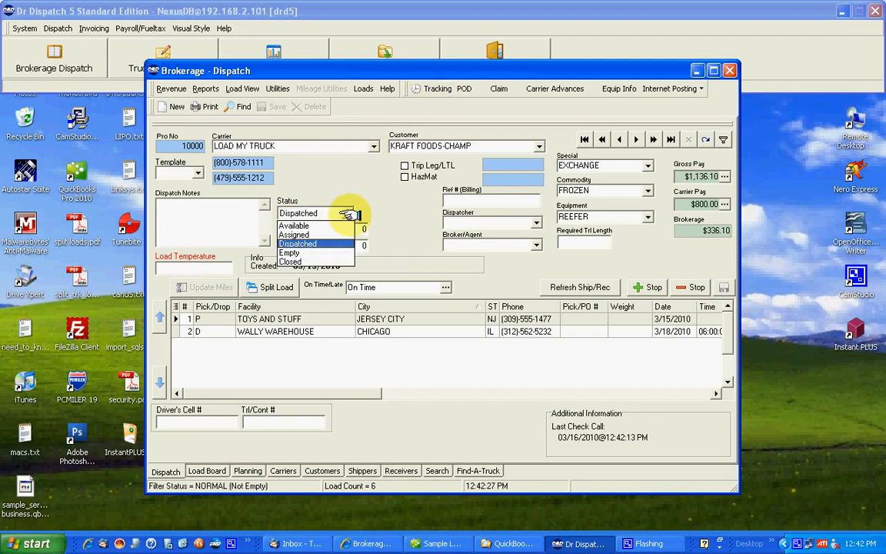
click(316, 251)
click(436, 296)
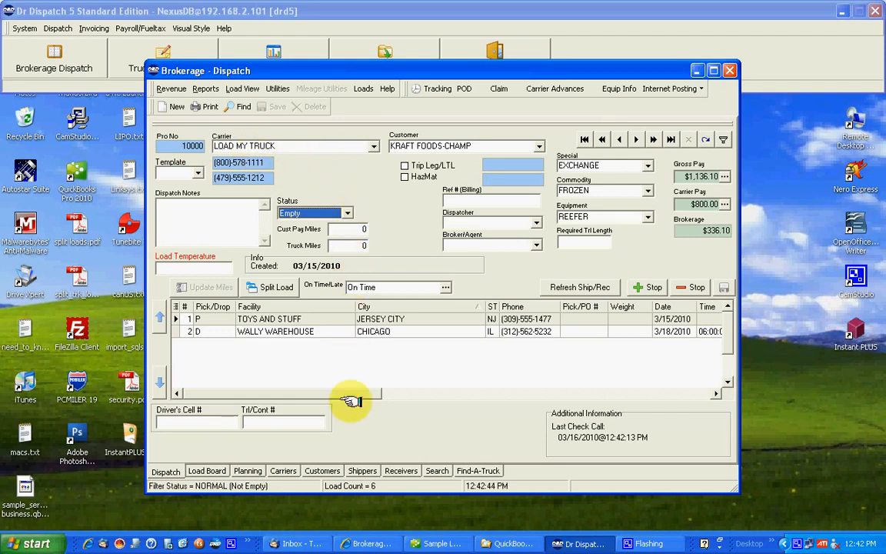
click(218, 470)
click(166, 470)
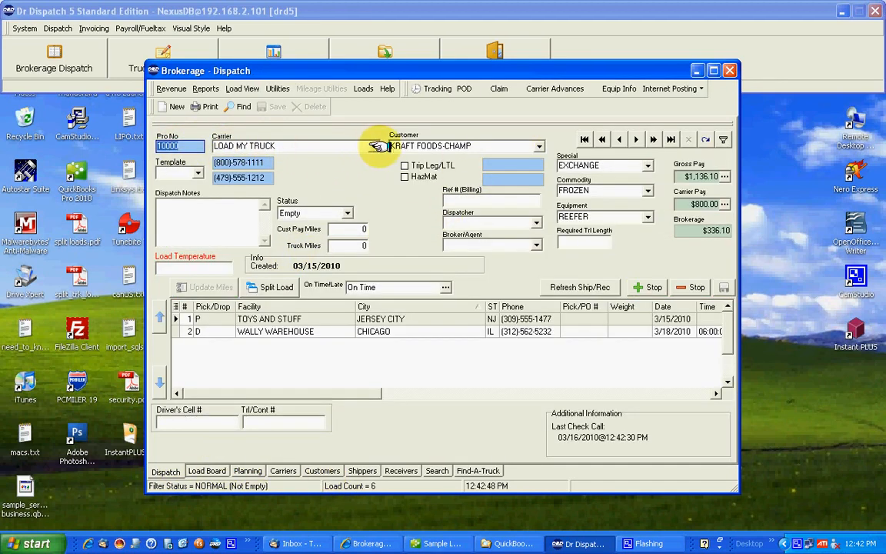
Step back two records through the brokerage loads and close the brokerage dispatch window
click(625, 139)
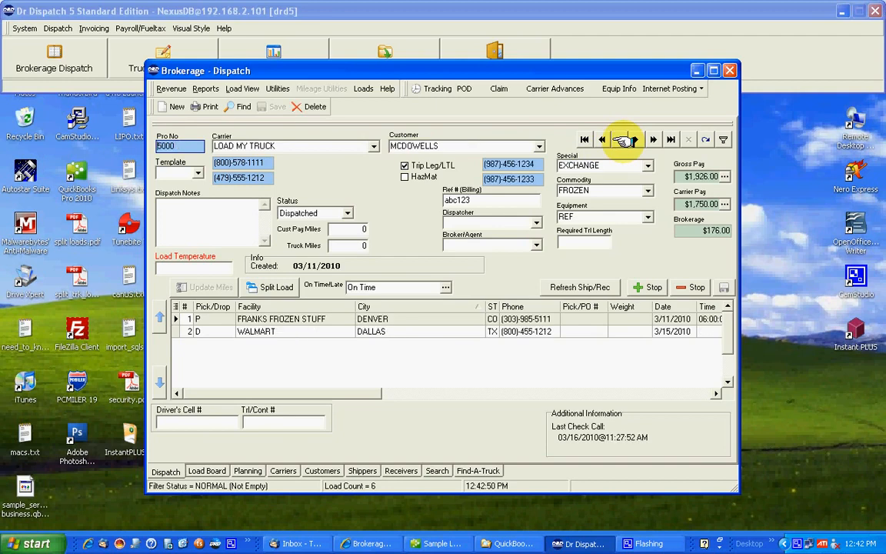
click(624, 139)
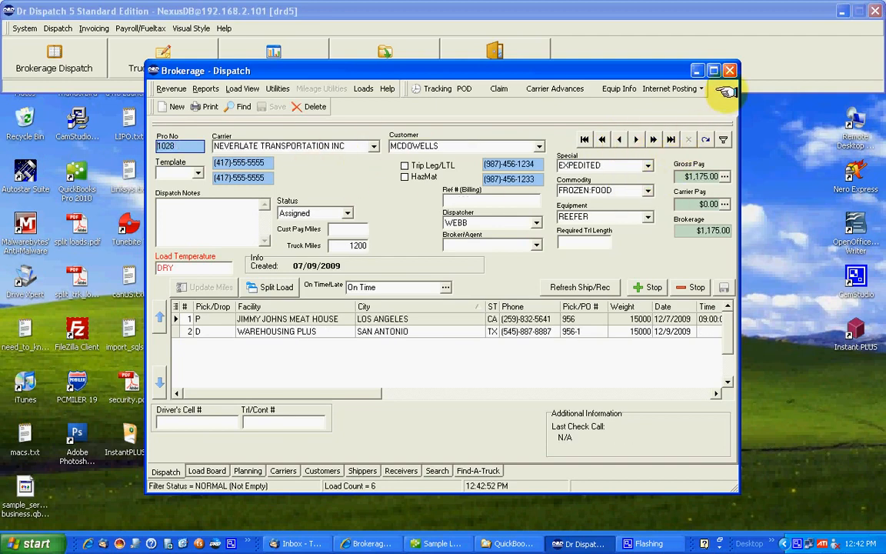
click(729, 70)
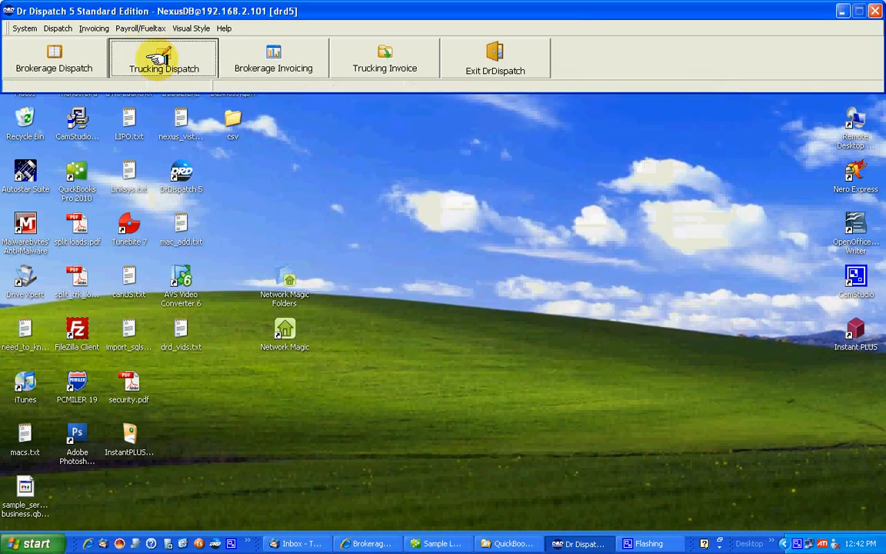
Open the available Sams Frozen Foods load from the trucking dispatch load board
click(152, 57)
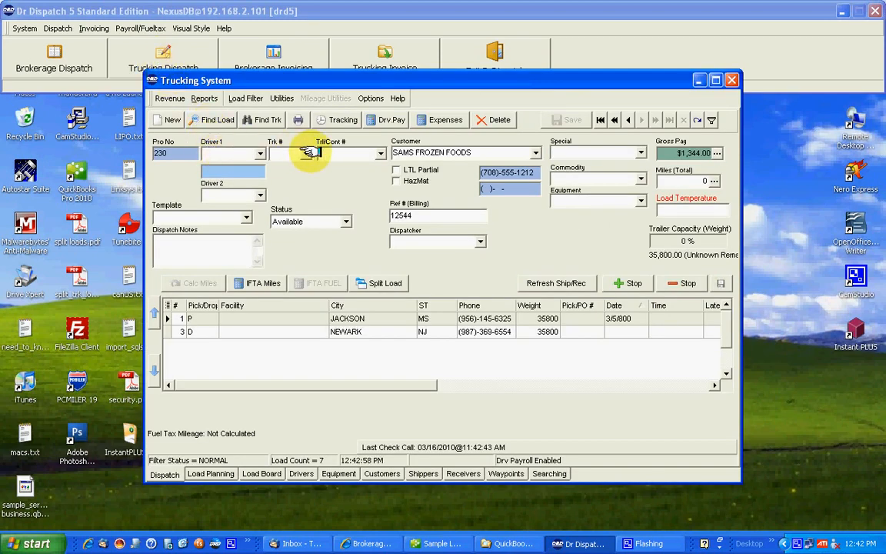
click(262, 473)
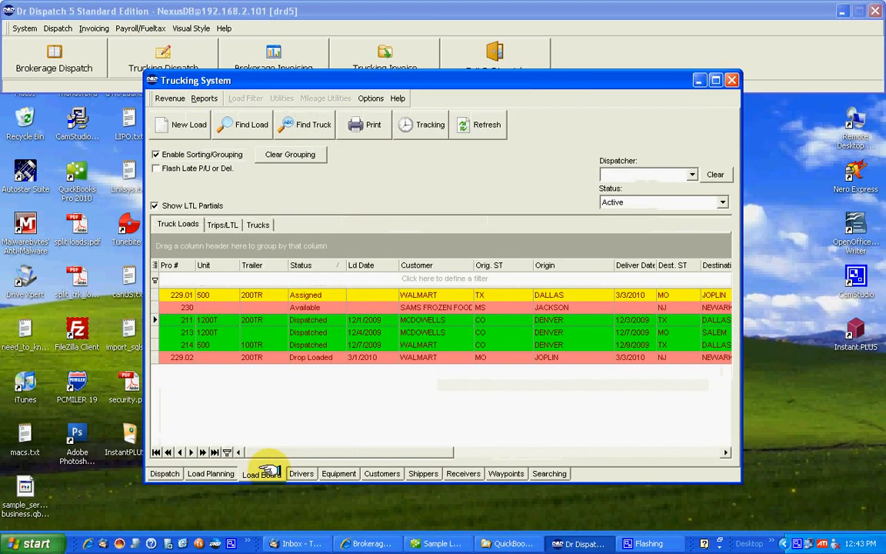
double_click(254, 308)
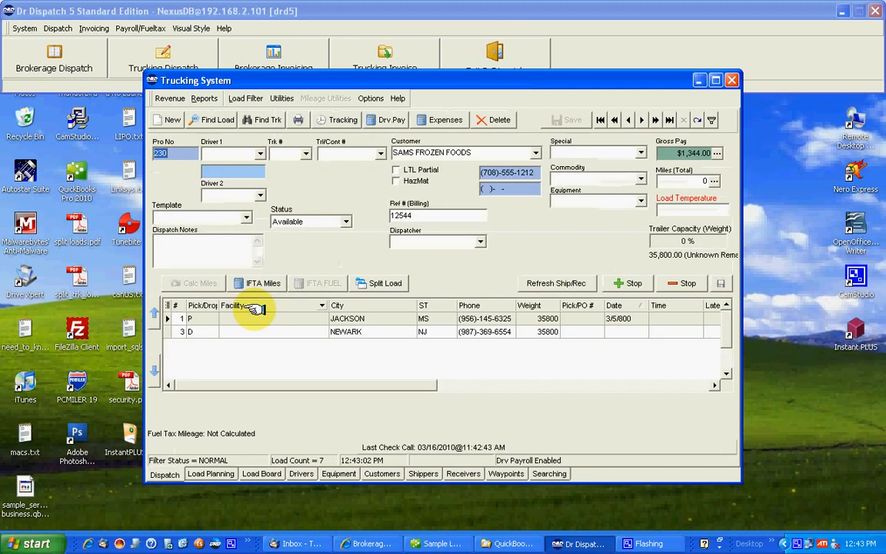
Assign truck 500 to the Sams Frozen Foods load with Dallas, TX as its deadhead origin
click(305, 154)
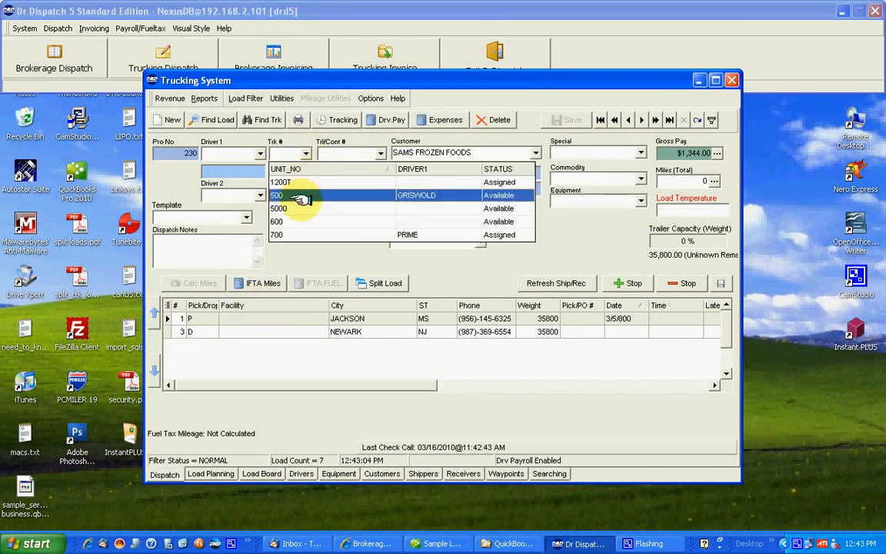
click(300, 195)
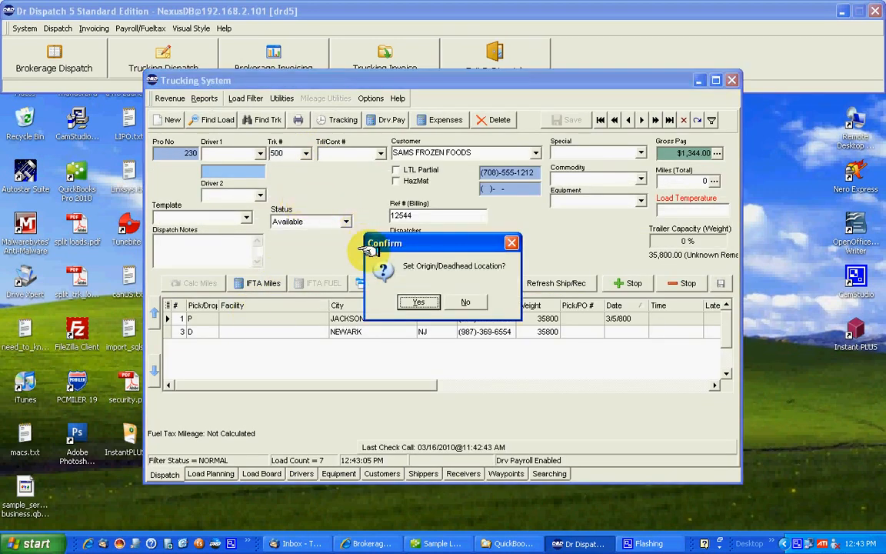
click(413, 300)
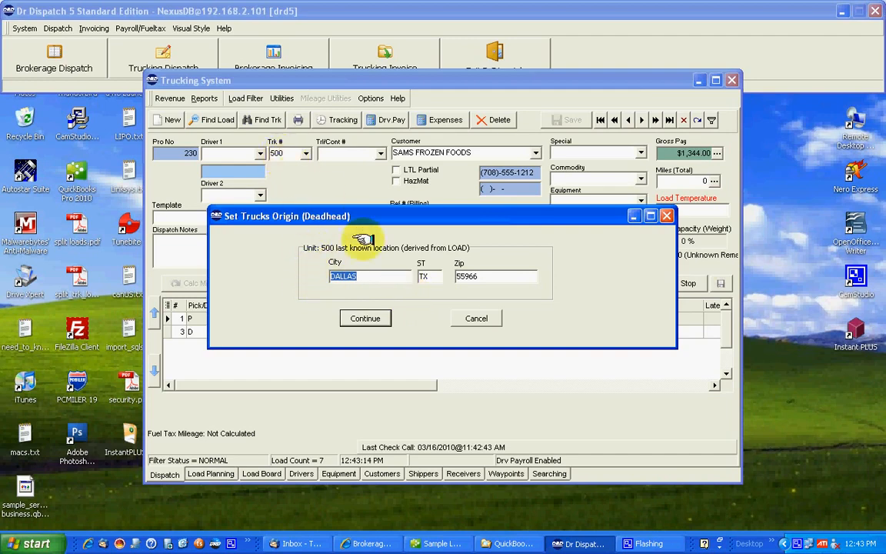
click(366, 316)
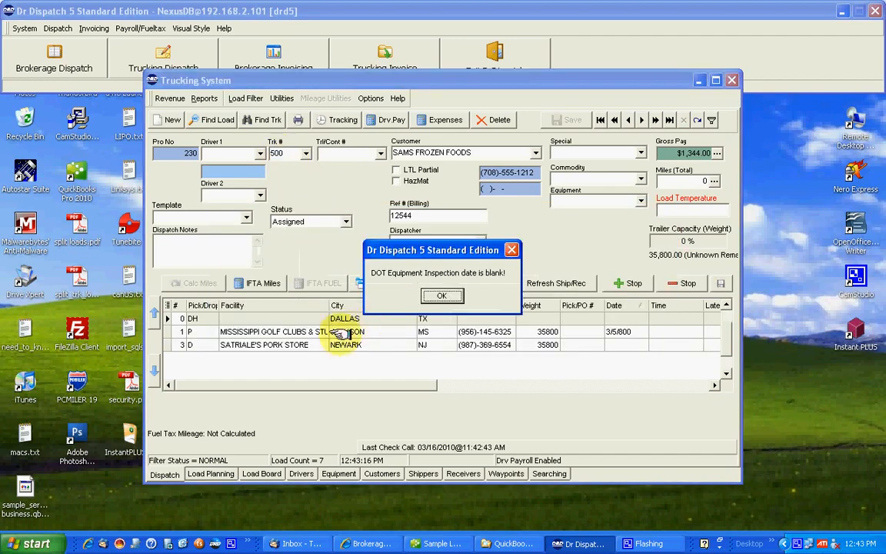
click(428, 297)
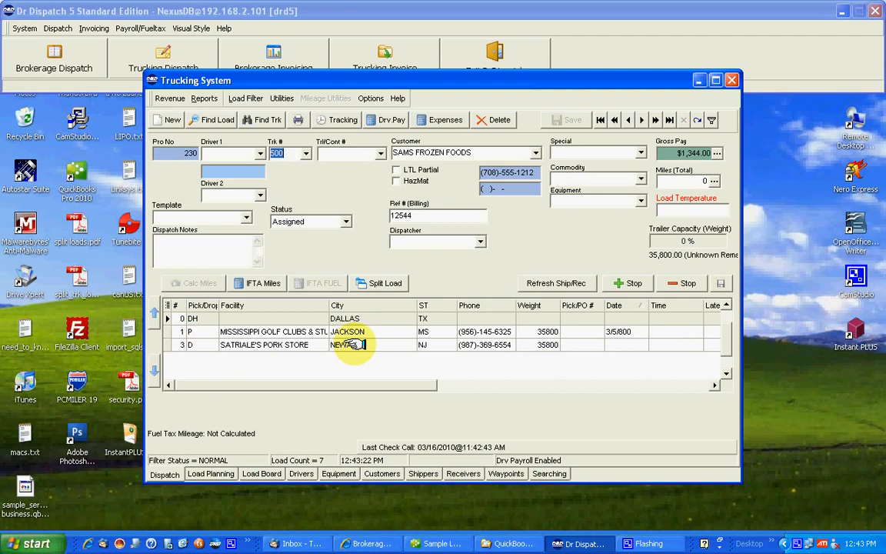
Assign trailer 200TR to the Sams Frozen Foods load and select truck 500's regular driver as Driver 1
click(383, 153)
click(330, 180)
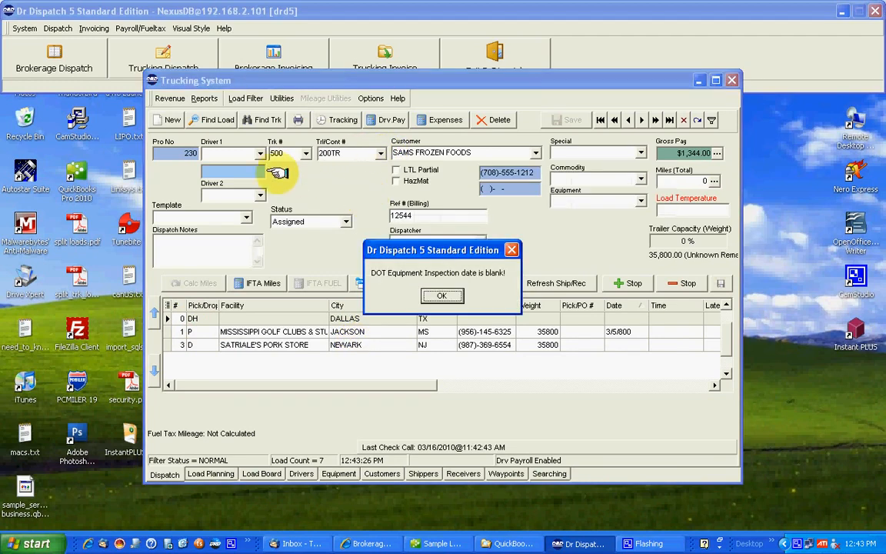
click(441, 296)
click(252, 153)
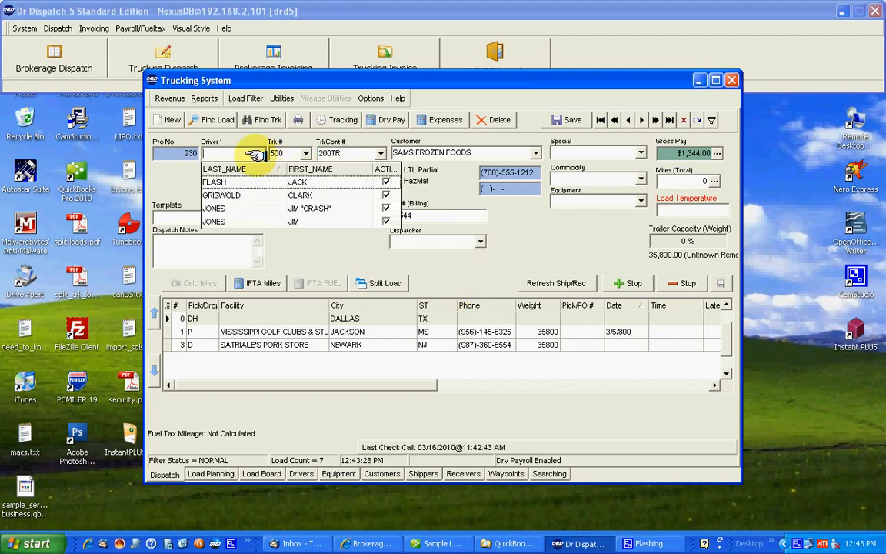
click(311, 195)
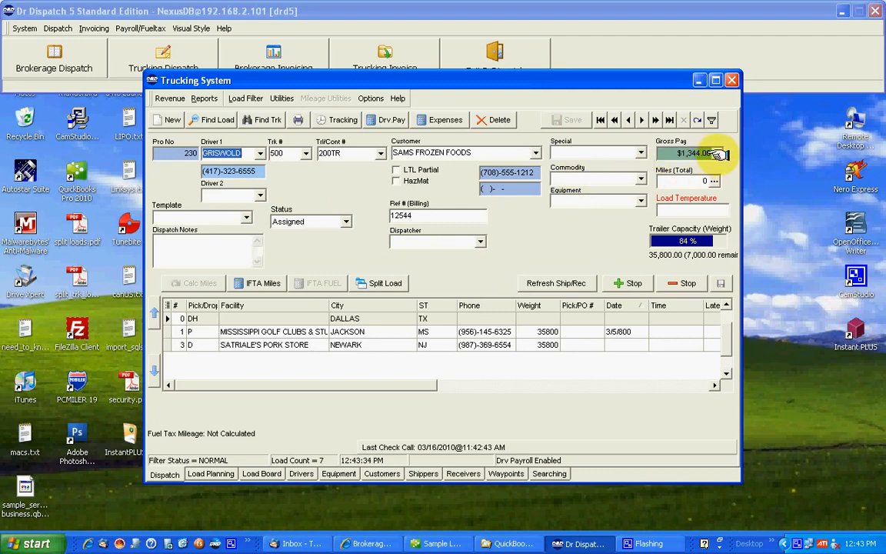
Set the Sams Frozen Foods load's status to Dispatched and acknowledge the confirmation
click(348, 223)
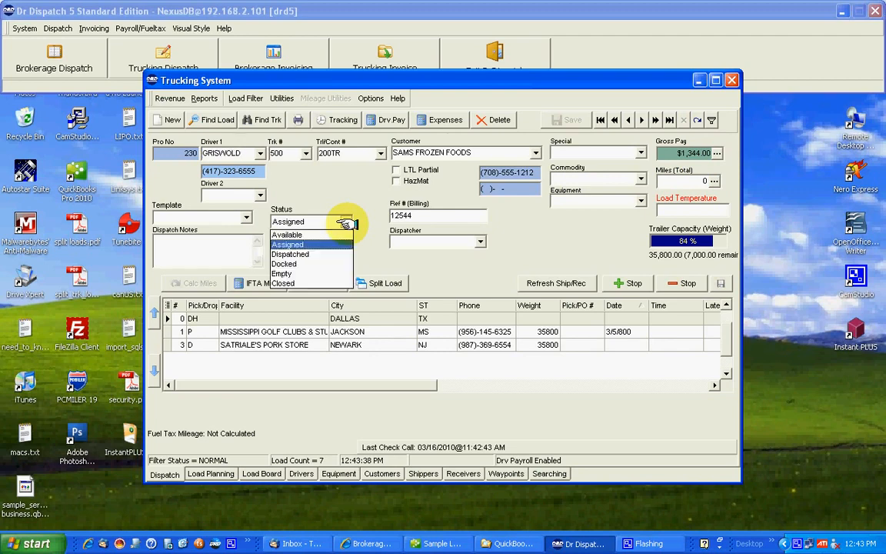
click(323, 253)
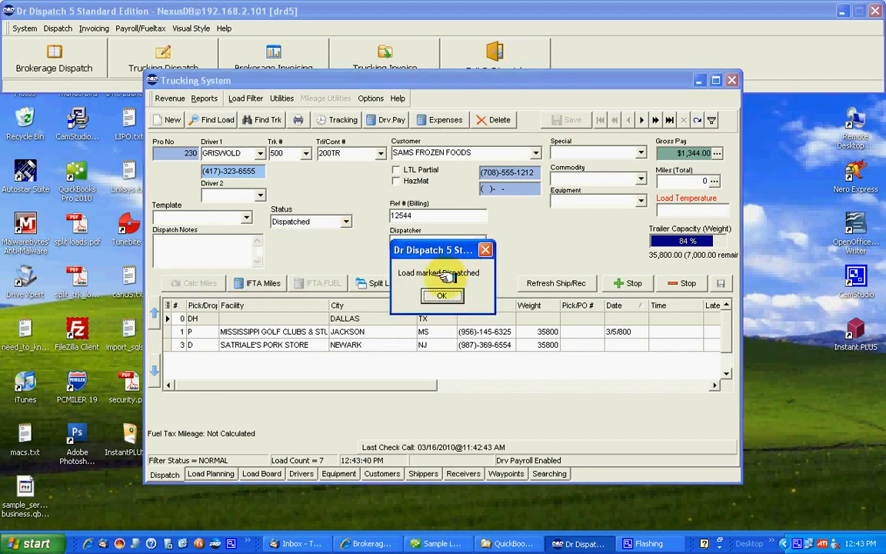
click(440, 295)
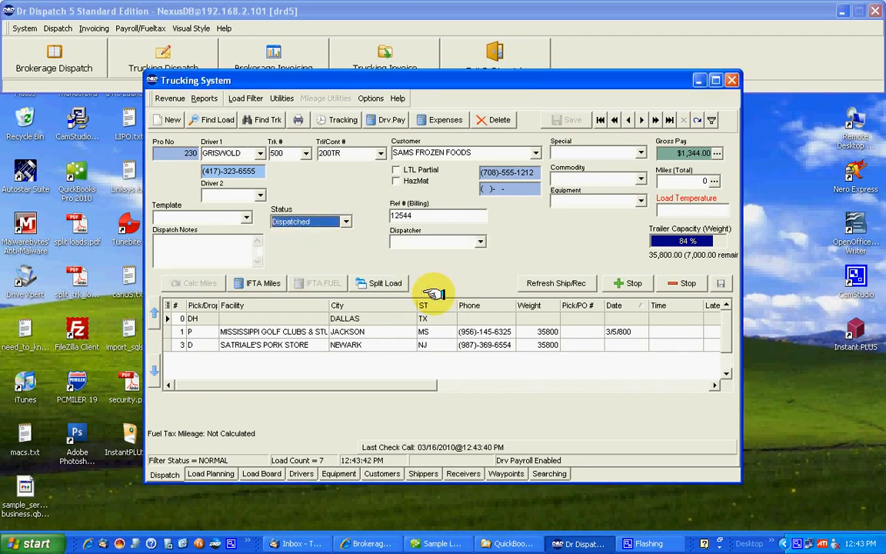
Enter 50 deadhead miles and 500 trip miles for the Sams Frozen Foods load and save the mileage breakdown
click(714, 180)
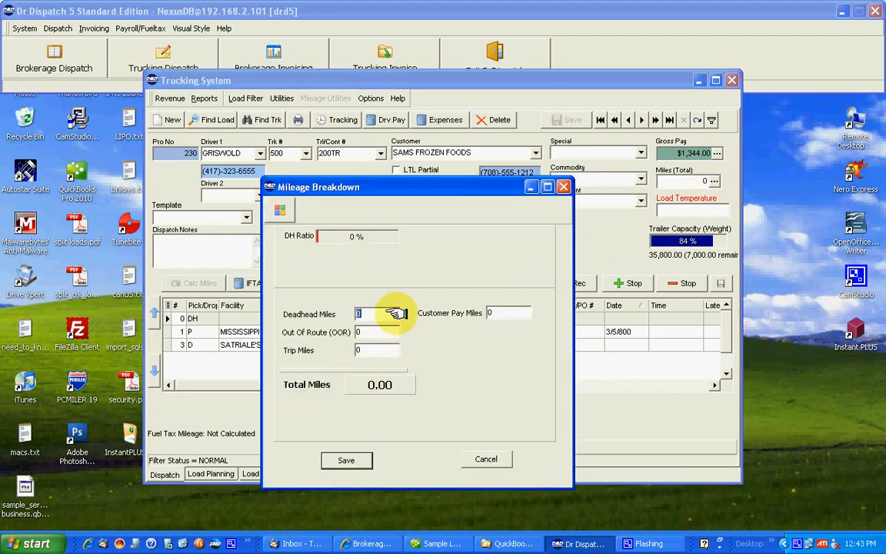
text(50)
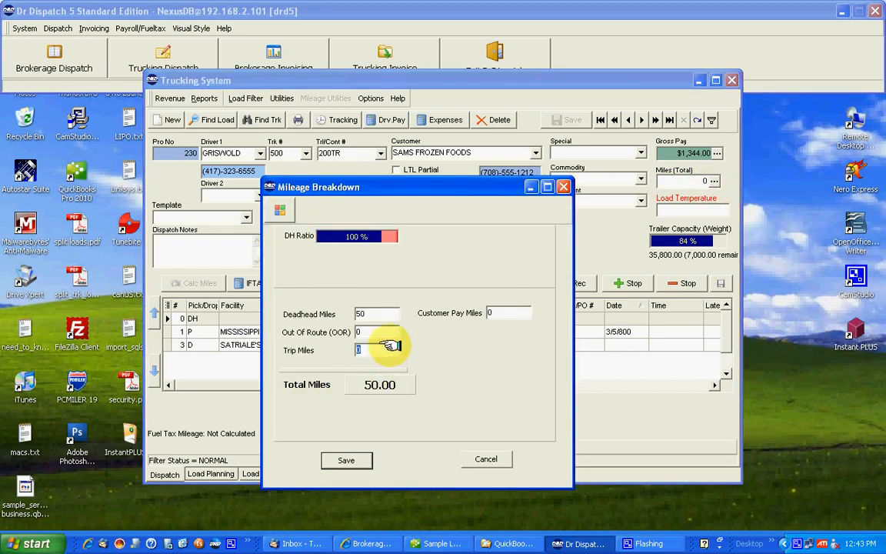
text(500)
click(337, 461)
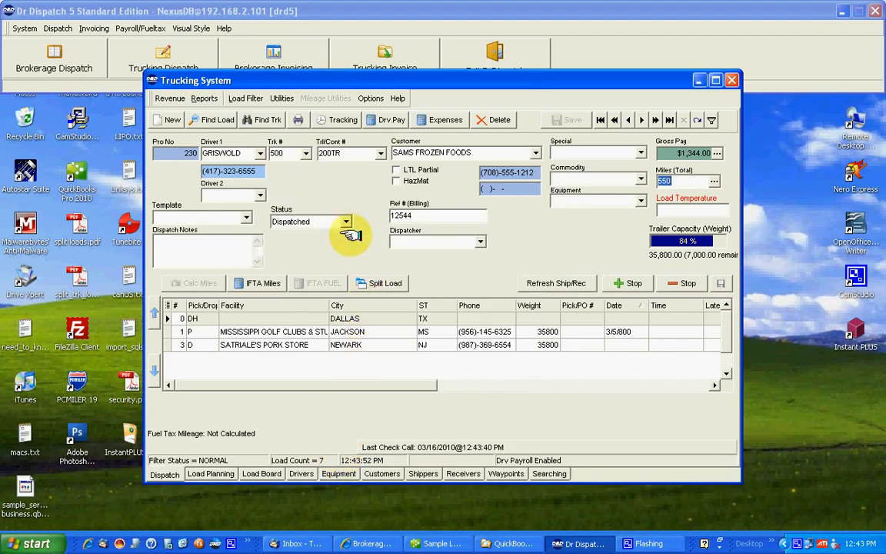
Set the Sams Frozen Foods load's status to Empty and acknowledge the confirmation
click(347, 222)
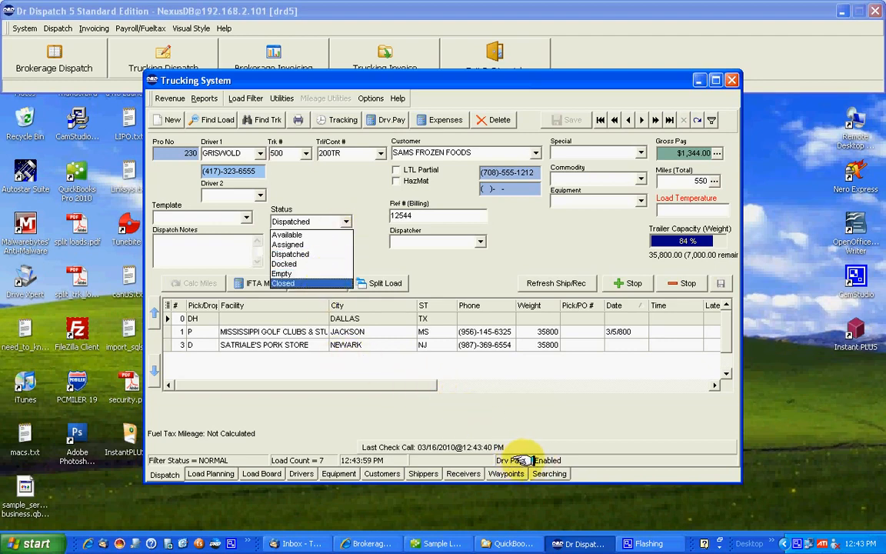
click(296, 273)
click(438, 295)
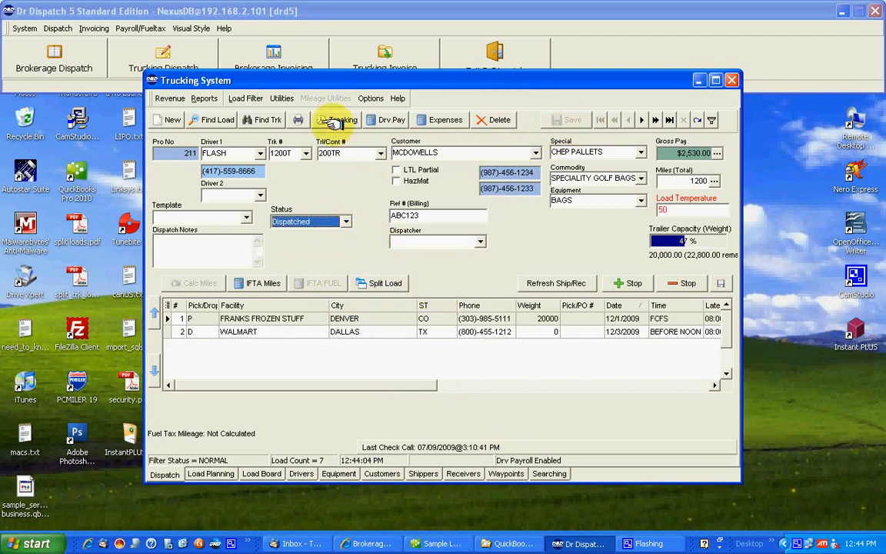
Filter the trucking dispatch to all loads and bring up the Sams Frozen Foods load
click(242, 98)
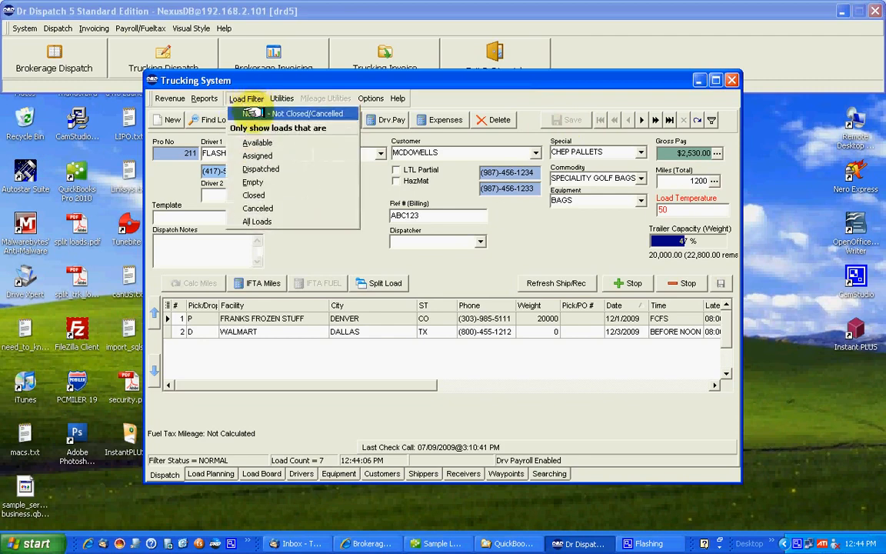
click(259, 220)
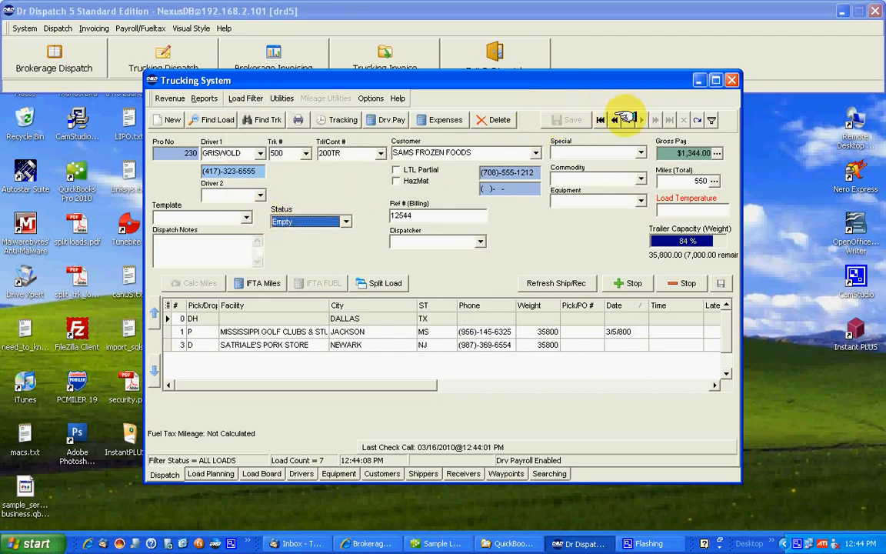
click(627, 118)
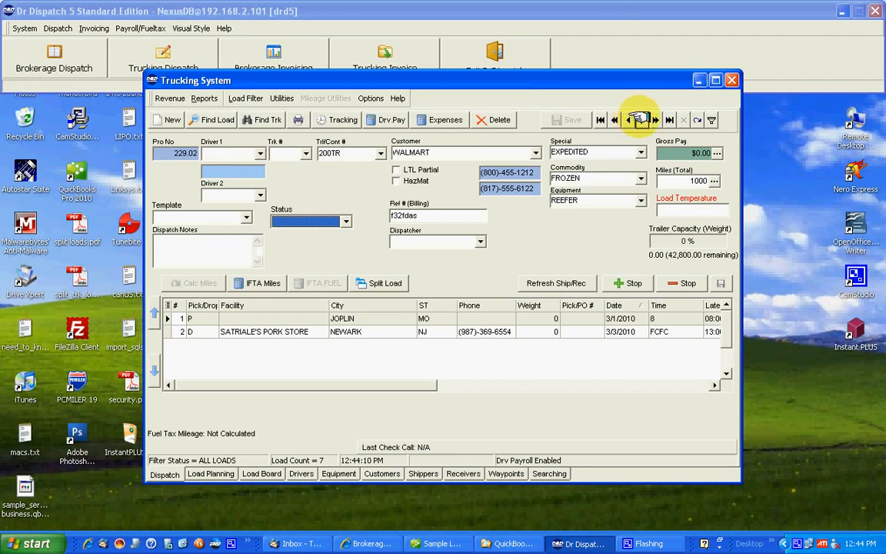
click(642, 119)
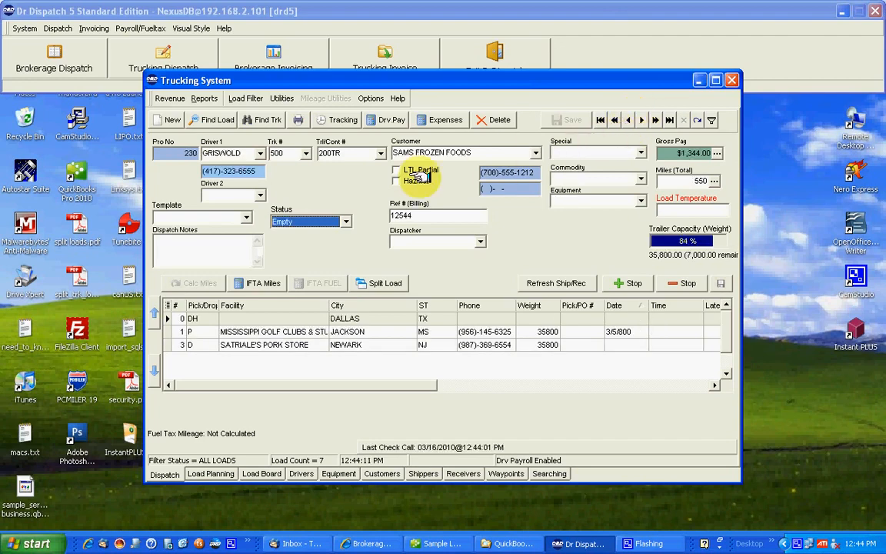
Review the driver pay for the Sams Frozen Foods load, close it and go to the preceding load
click(386, 120)
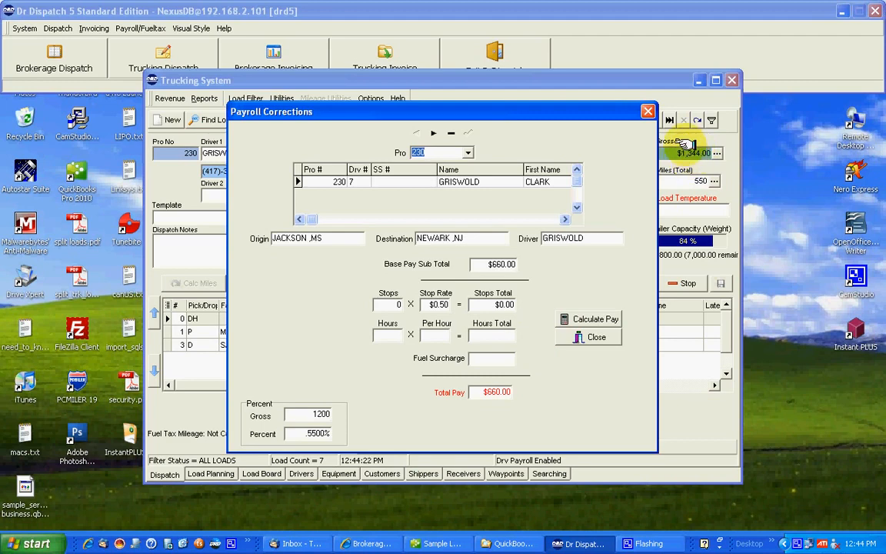
click(586, 337)
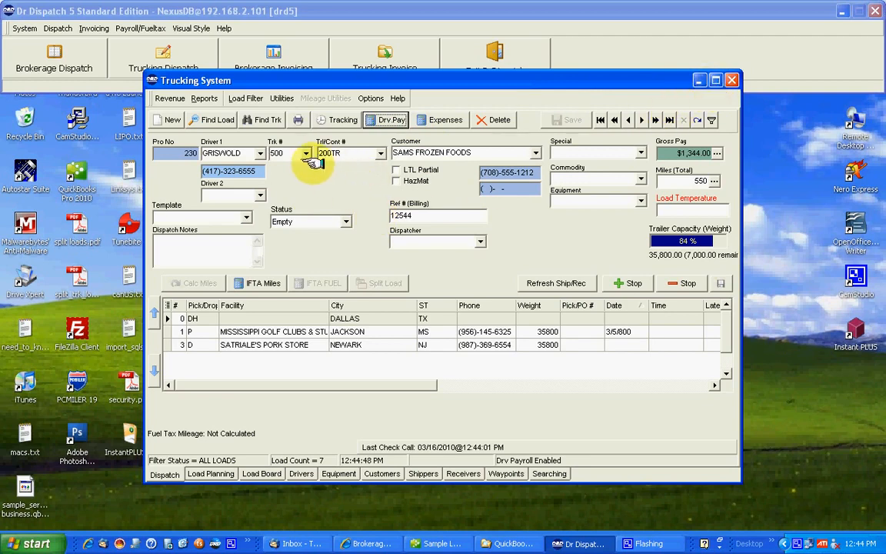
click(621, 120)
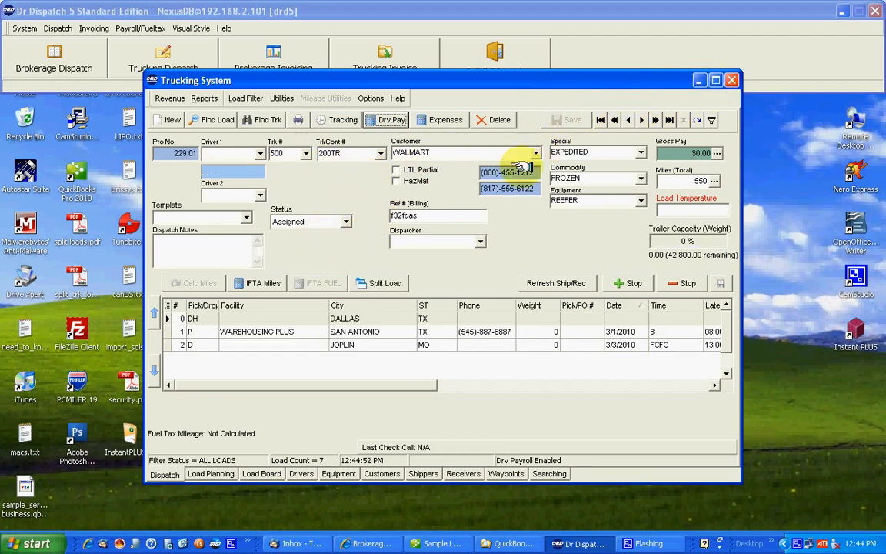
Switch from trucking dispatch to trucking invoicing and mark McDowells load 211 and Walmart load 214 for printing
click(732, 80)
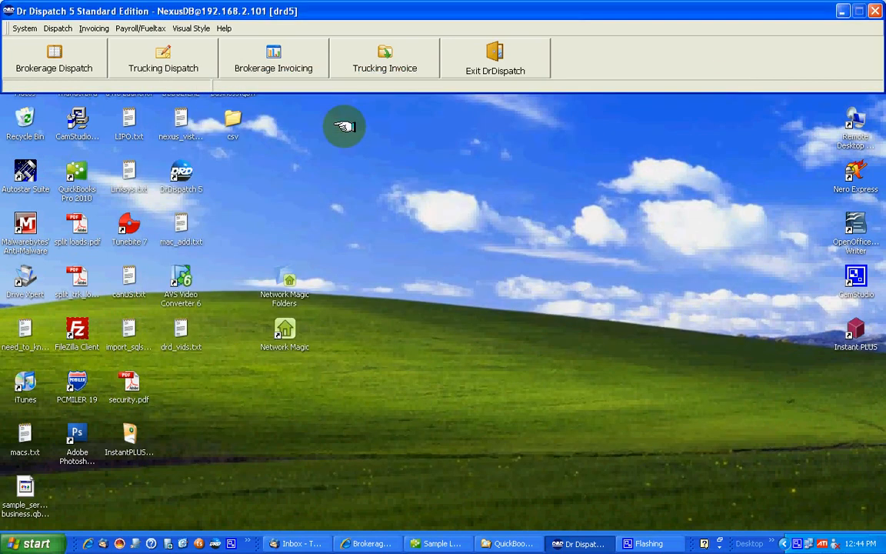
click(375, 62)
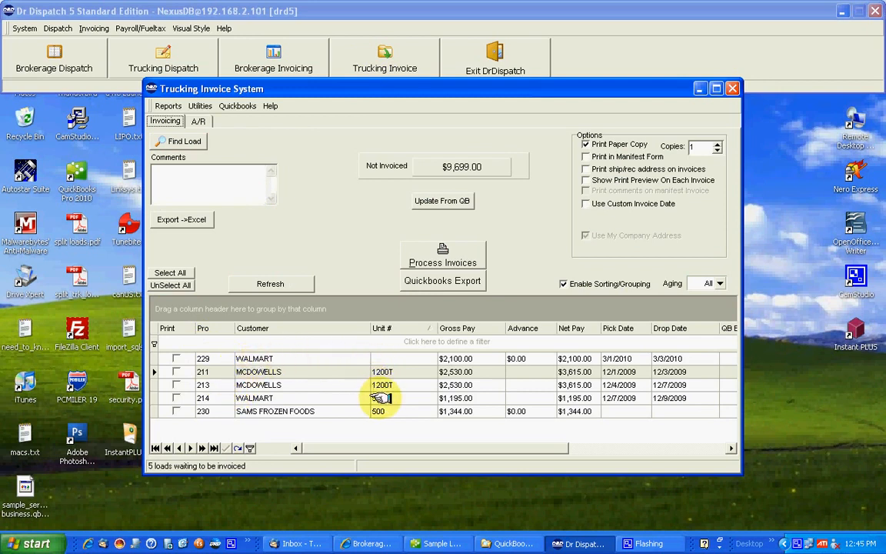
click(177, 371)
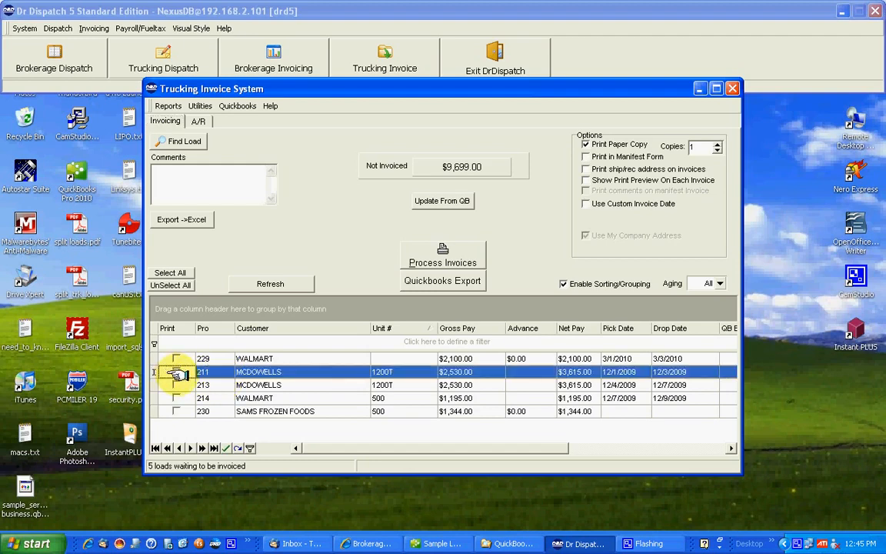
click(176, 398)
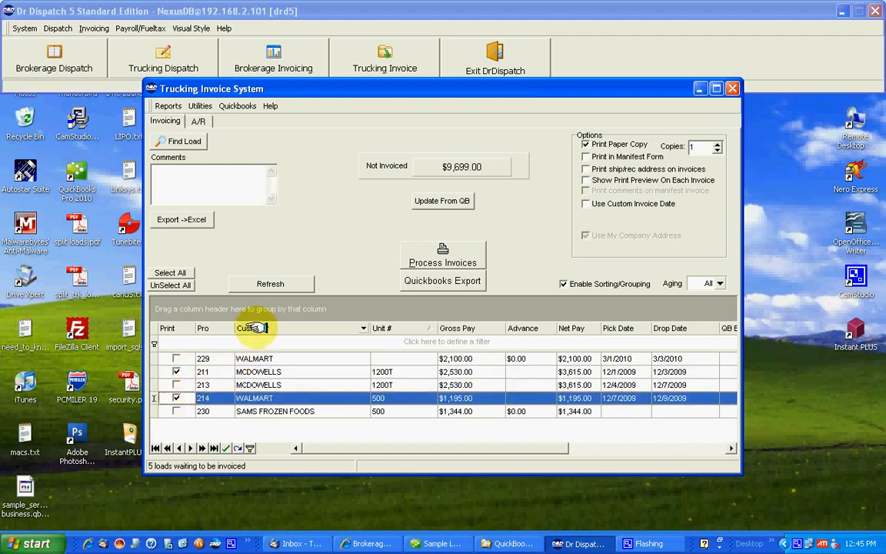
Sort the loads waiting to be invoiced by customer, and then by unit number in descending order
click(254, 328)
click(254, 328)
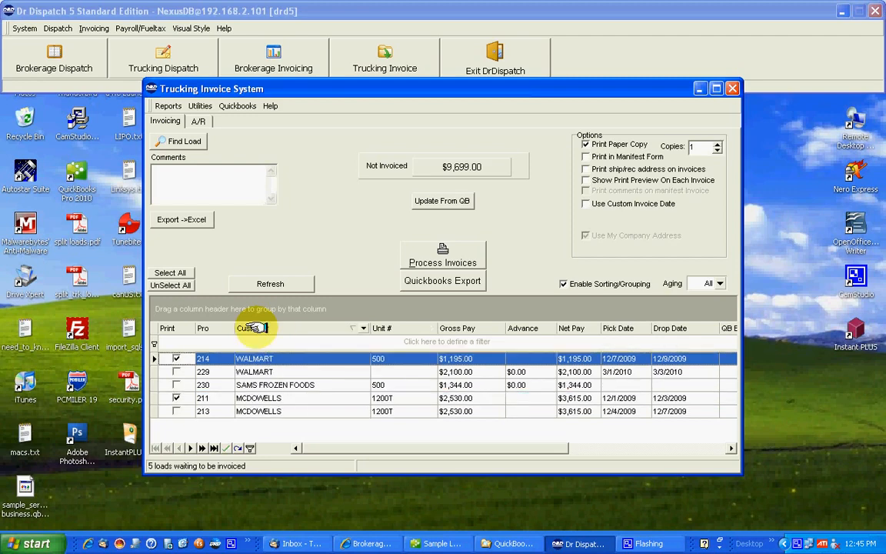
click(387, 327)
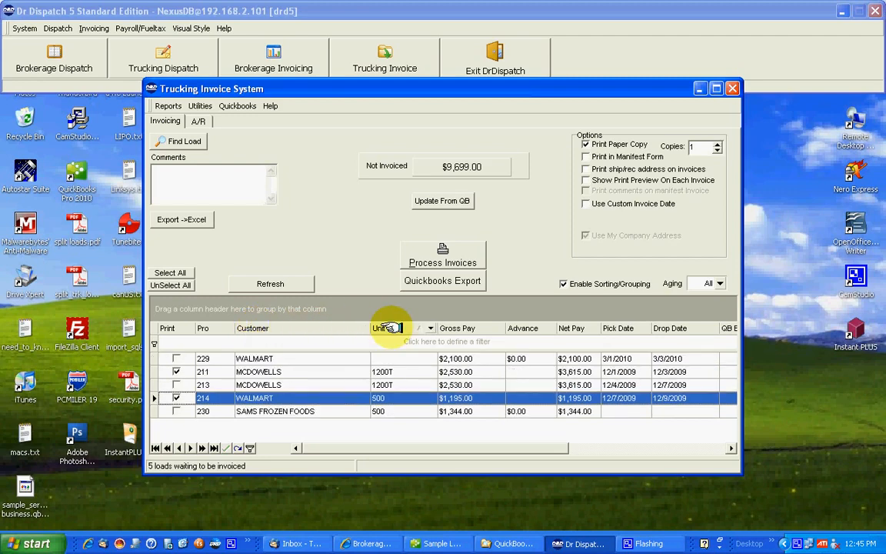
click(387, 327)
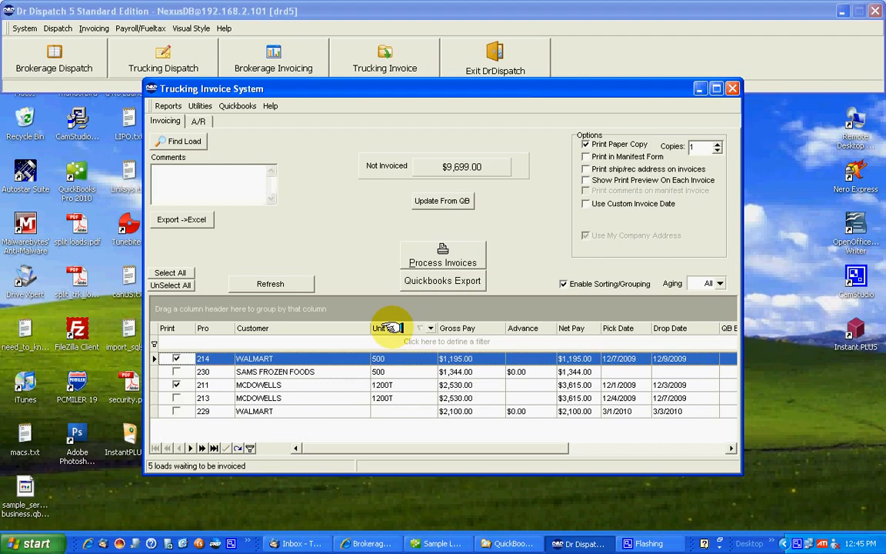
Group the invoice list by unit number, expand and collapse the 500 and 1200T groups, and remove the grouping
drag(387, 329, 310, 313)
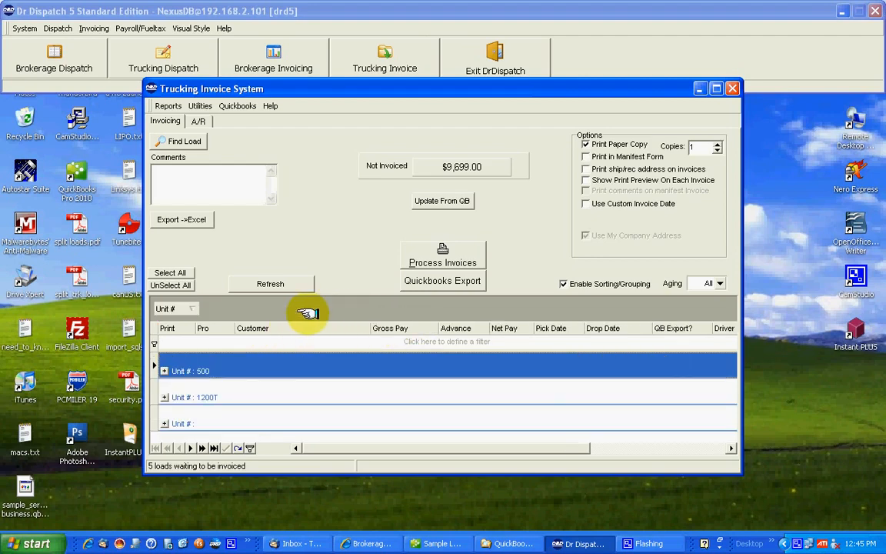
click(164, 371)
click(163, 371)
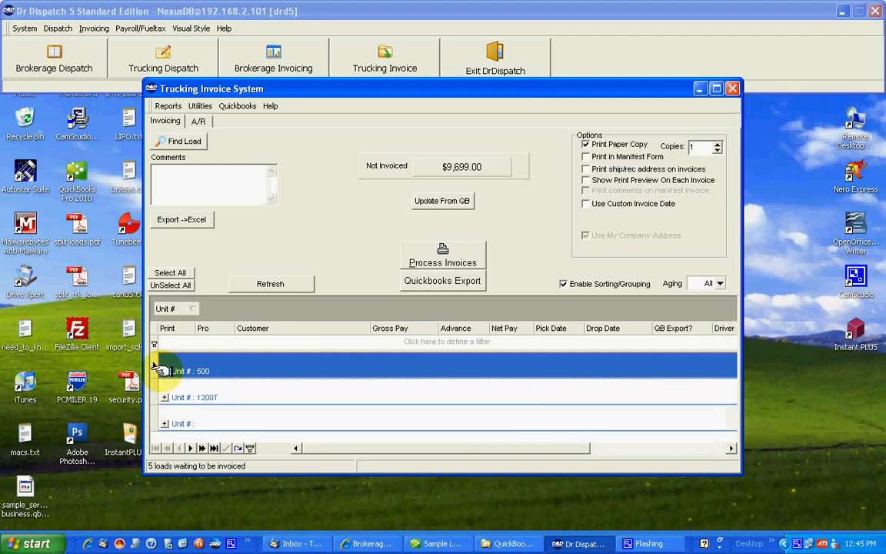
click(164, 397)
click(163, 397)
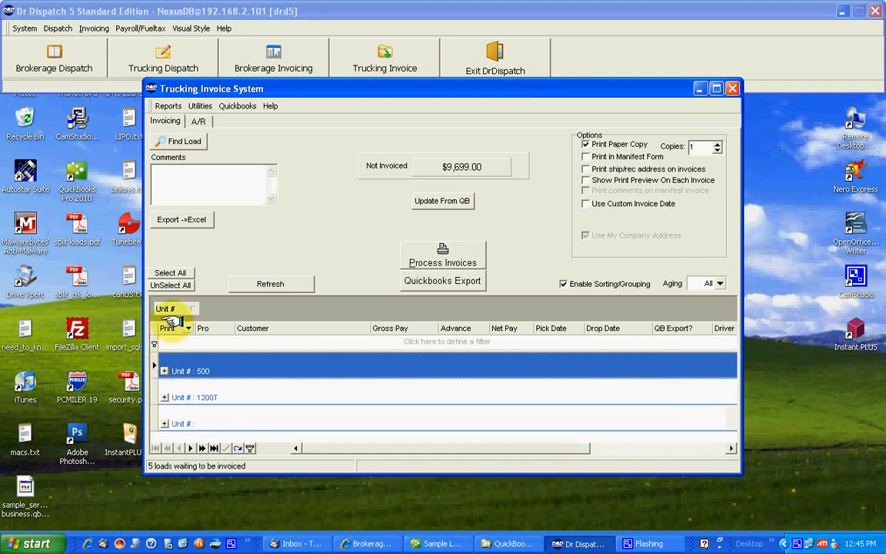
drag(167, 309, 272, 328)
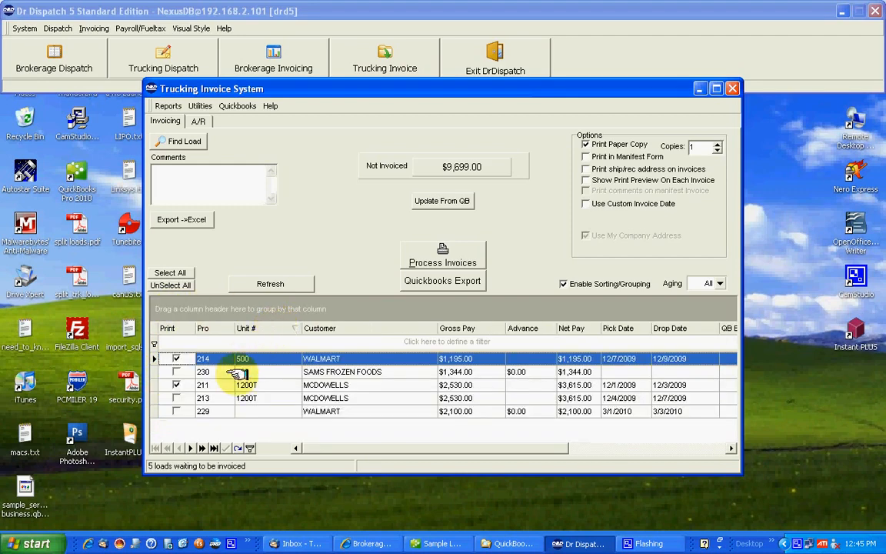
Process the invoices for marked loads 211 and 214 with a print preview shown on each invoice
click(177, 385)
click(176, 359)
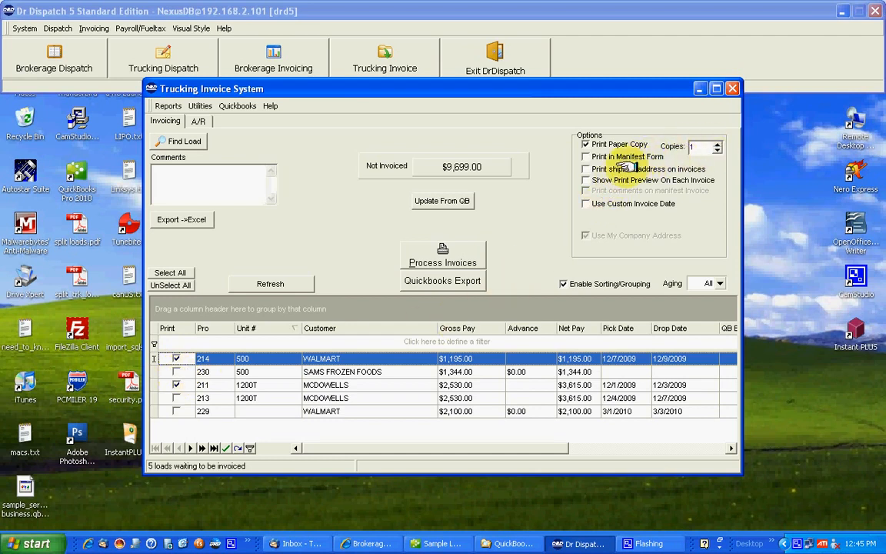
click(586, 179)
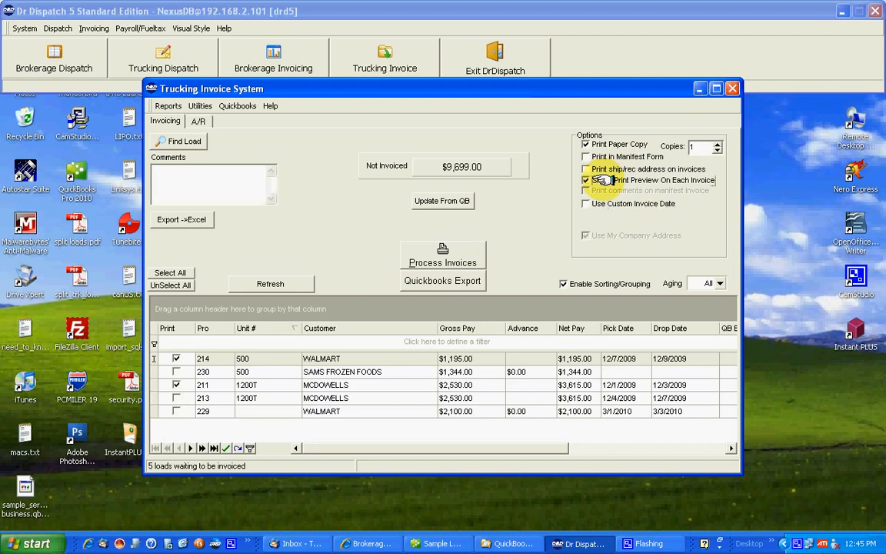
click(468, 256)
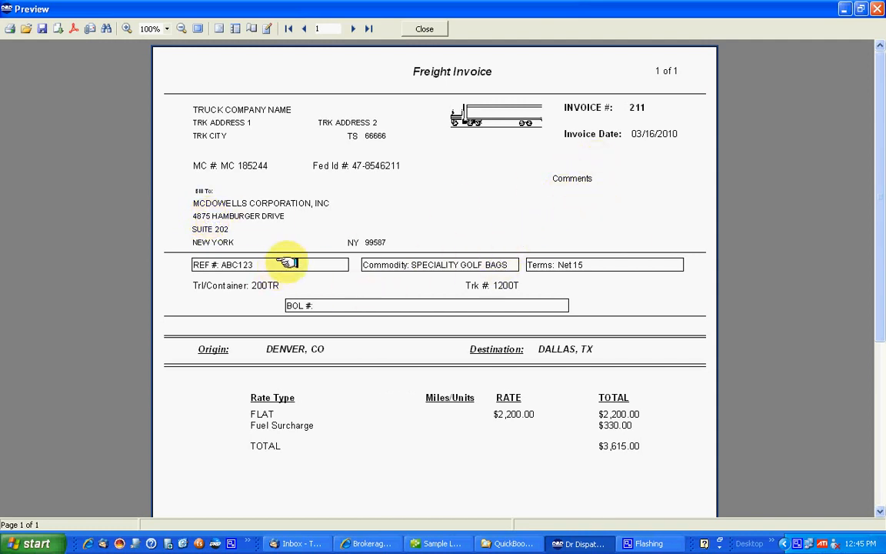
Examine the McDowells freight invoice 211 from its bill-to details down to the shipper and receiver lines, and close its preview
scroll(432, 358, down, 1)
scroll(432, 358, down, 1)
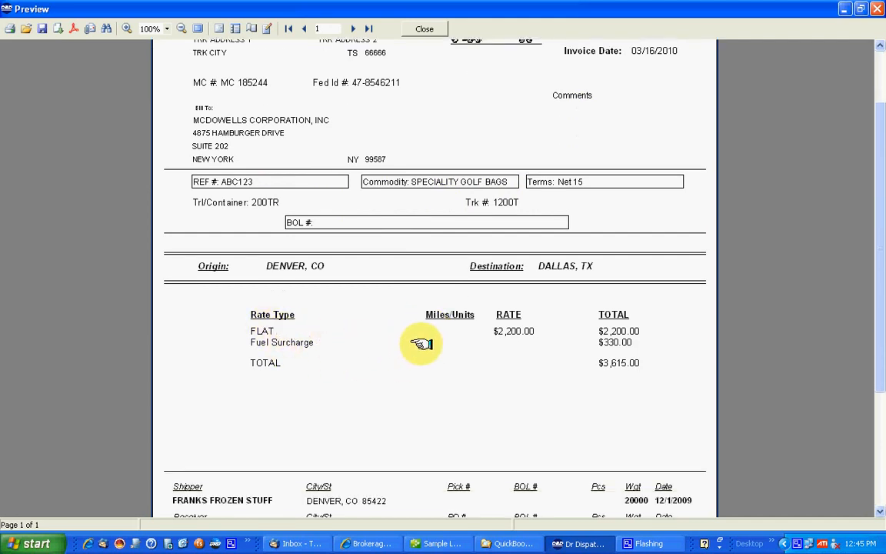
scroll(475, 345, down, 3)
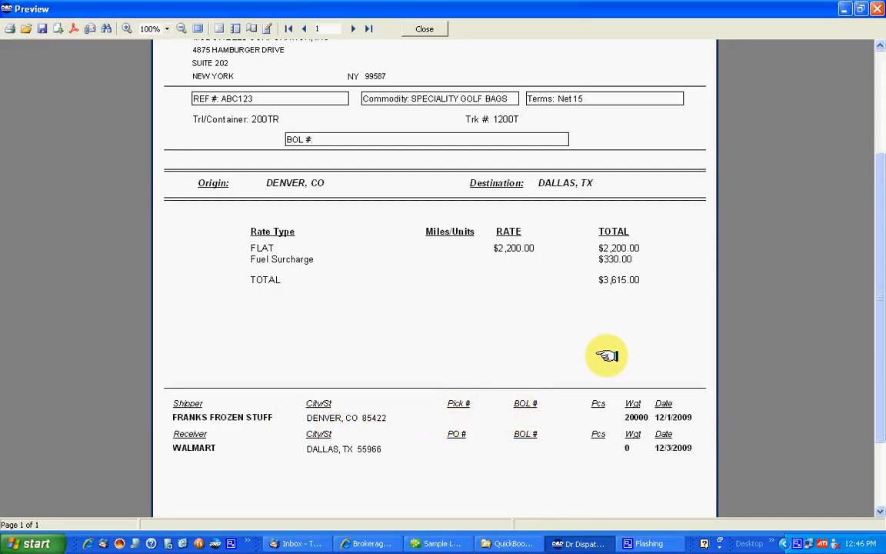
scroll(615, 356, up, 3)
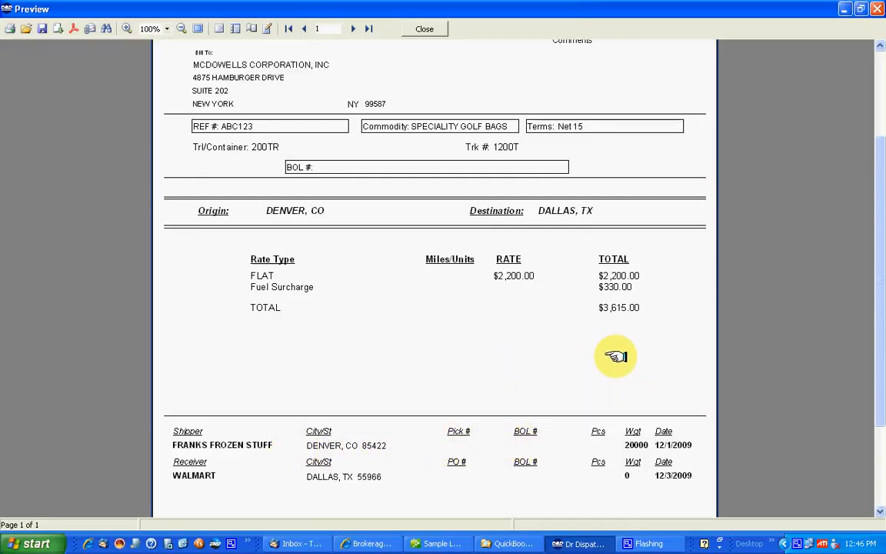
click(425, 28)
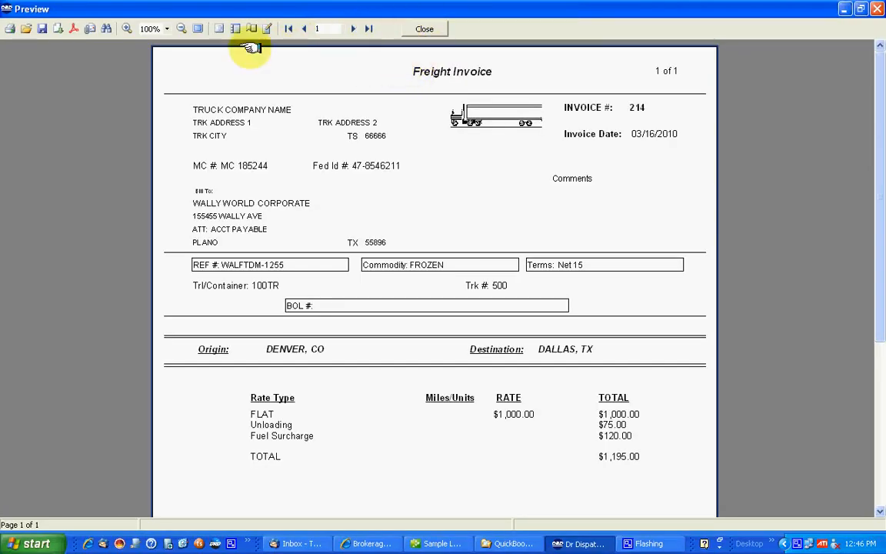
View the e-mail sending options for freight invoice 214, cancel them and close the preview
click(90, 29)
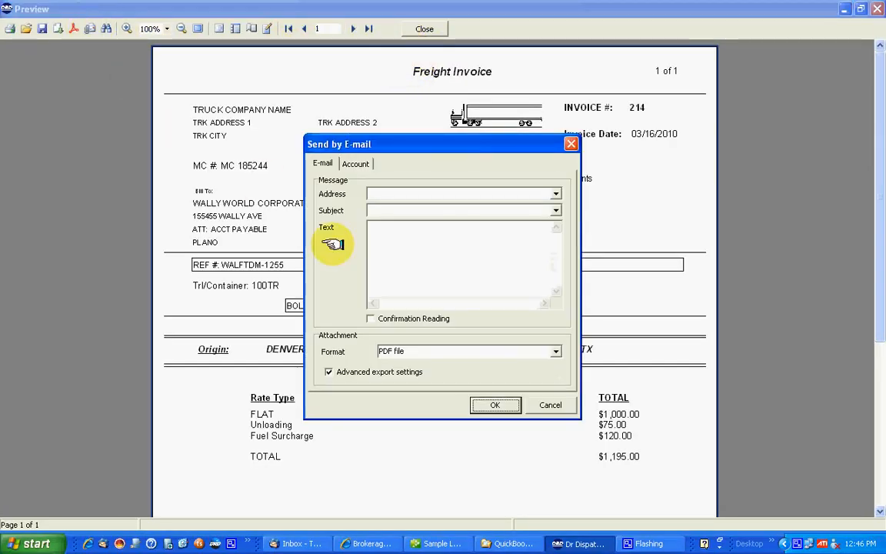
click(554, 405)
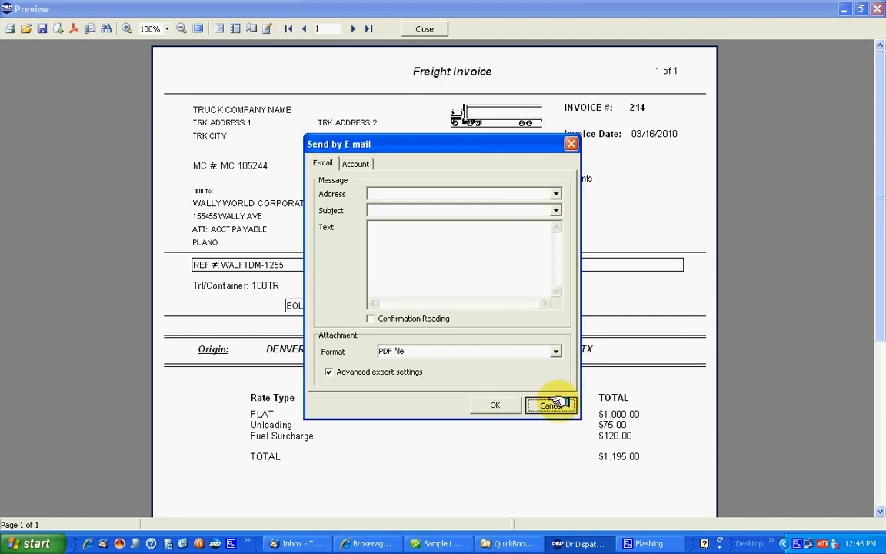
click(426, 28)
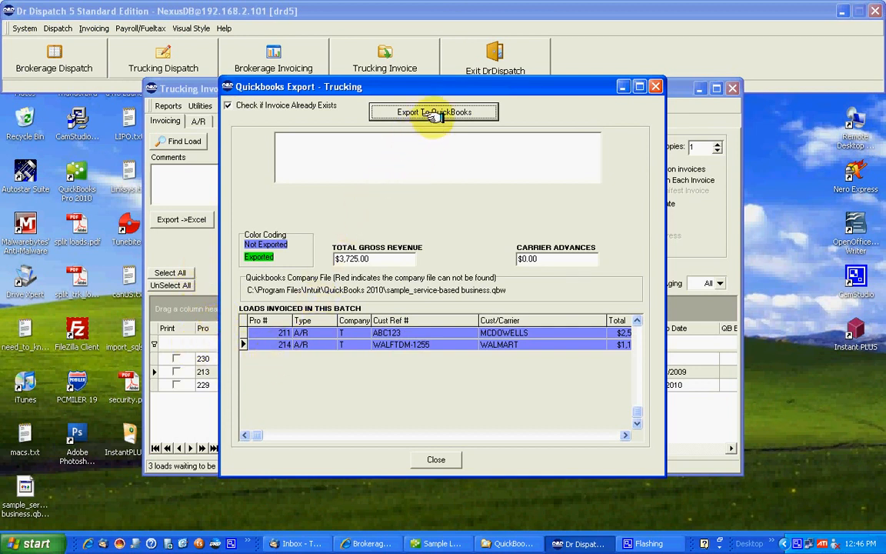
Close the QuickBooks export window for the invoiced batch and reopen it from trucking invoicing
mouse_move(518, 83)
mouse_down()
mouse_move(526, 94)
mouse_move(508, 85)
mouse_up()
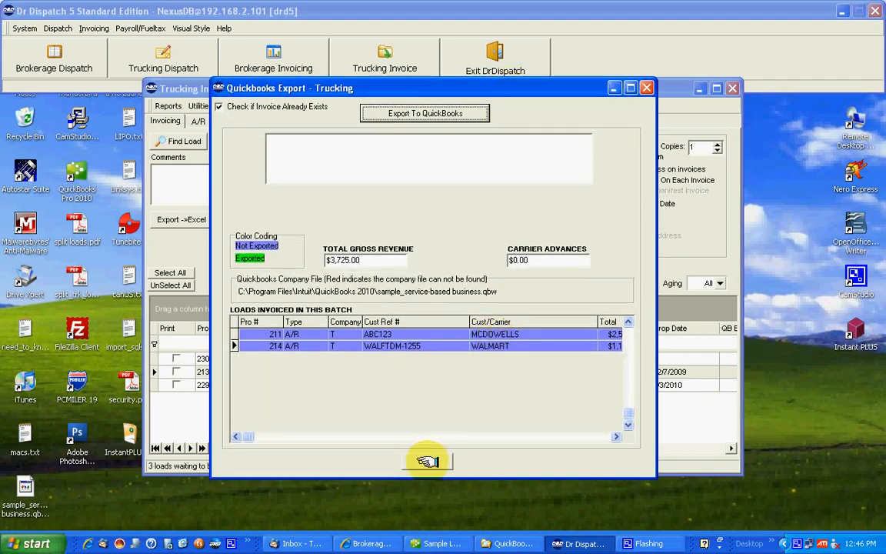
click(428, 461)
click(421, 282)
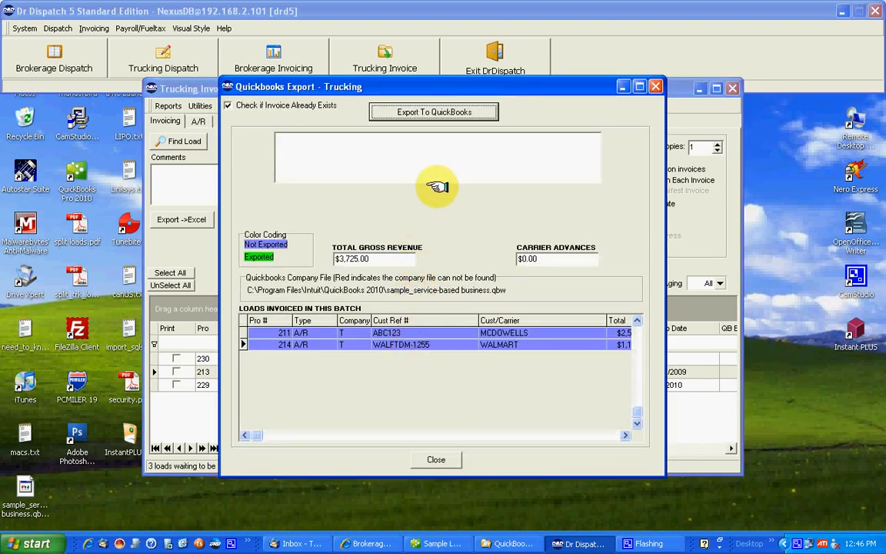
Export the invoiced trucking loads 211 and 214 to the open QuickBooks company file and confirm the export
click(437, 543)
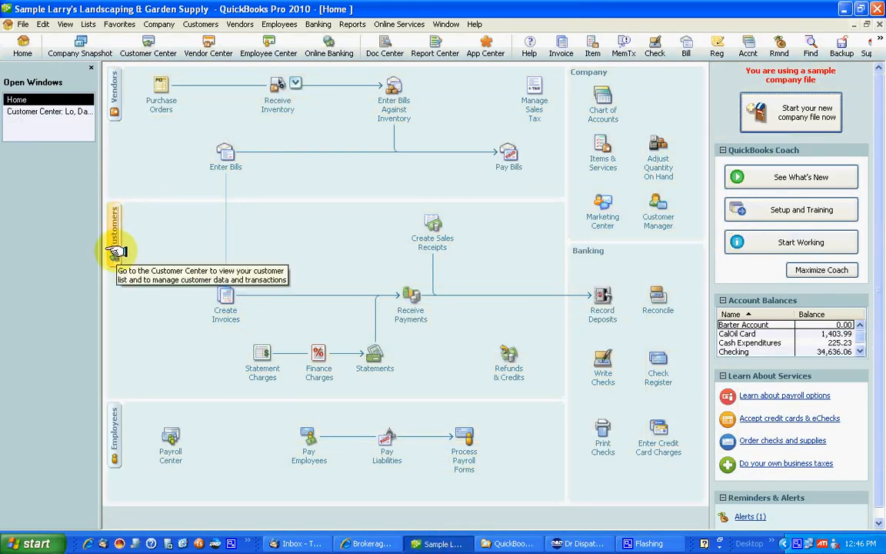
key(alt+Tab)
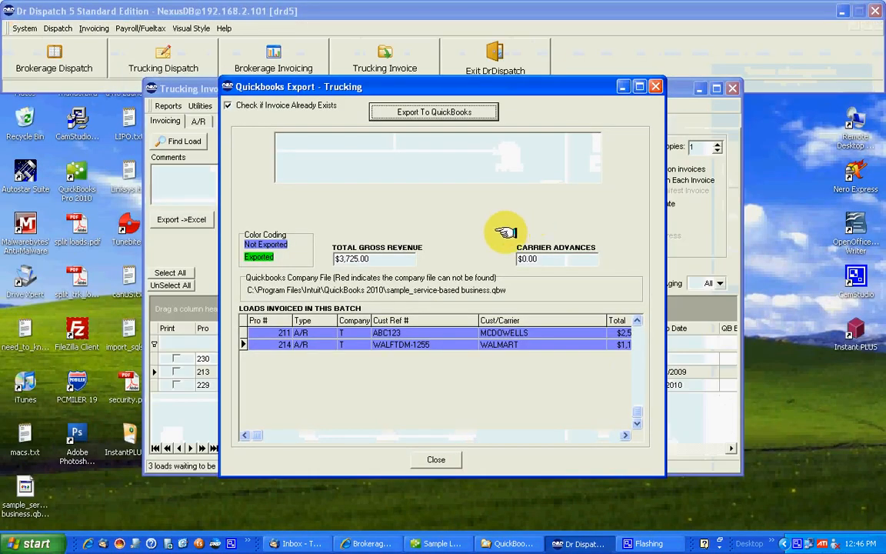
click(405, 112)
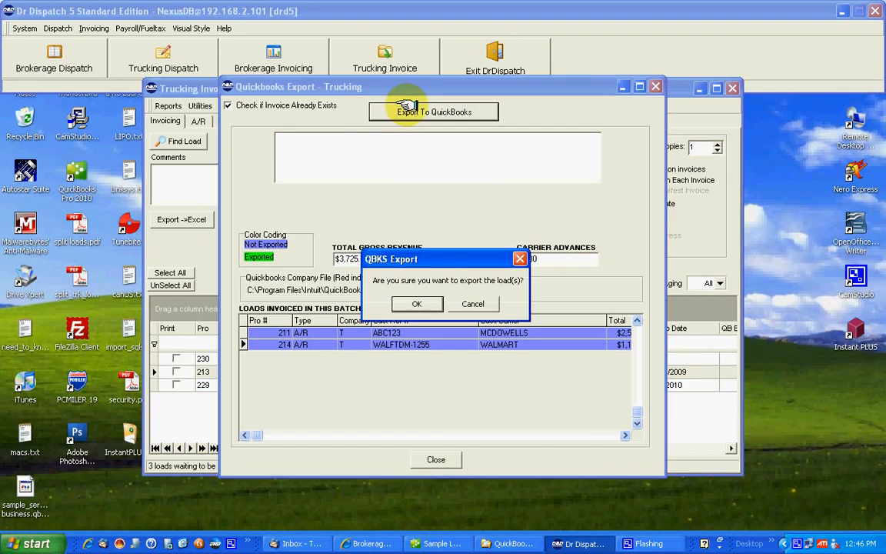
click(416, 304)
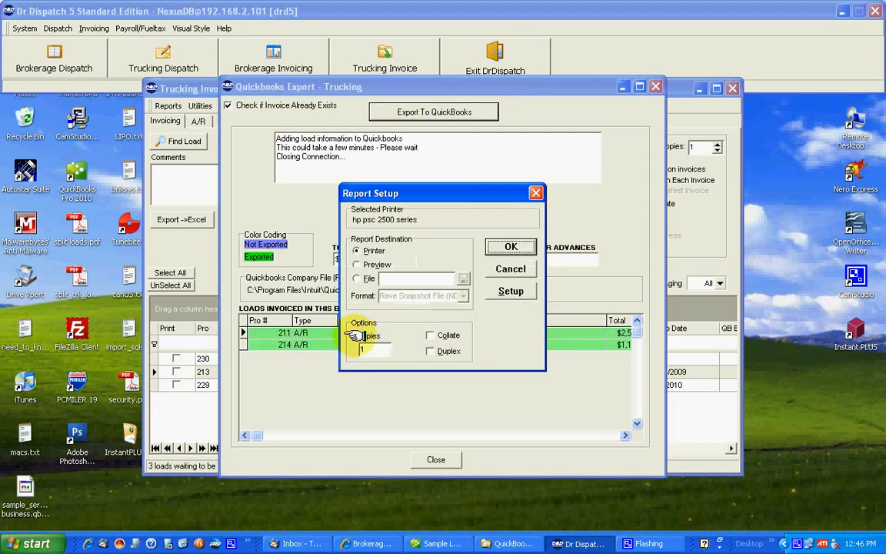
Preview the trucking export report full screen, accept it as printed properly and close the QuickBooks export window
click(366, 264)
click(493, 246)
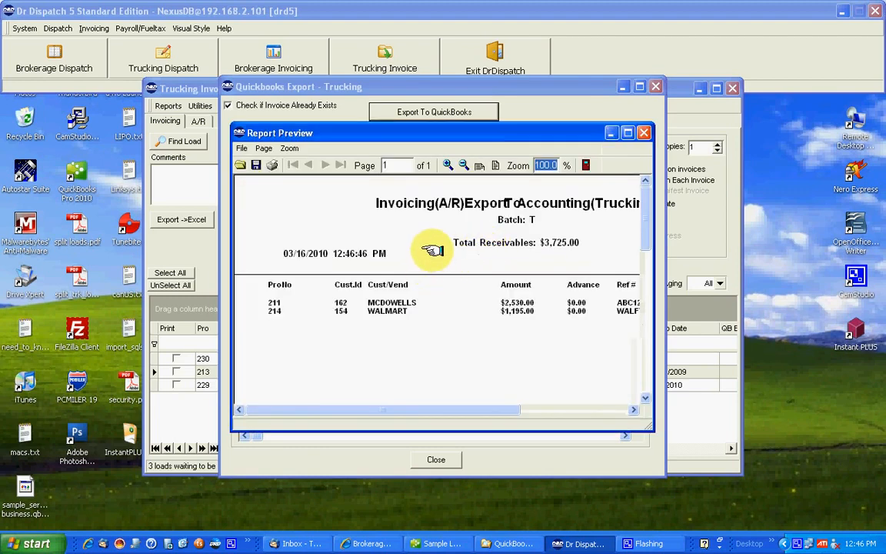
click(627, 132)
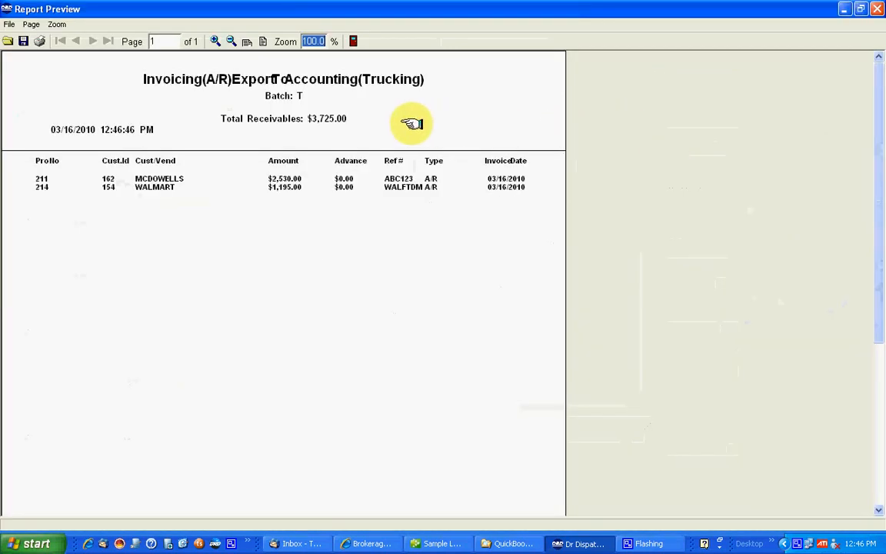
click(877, 9)
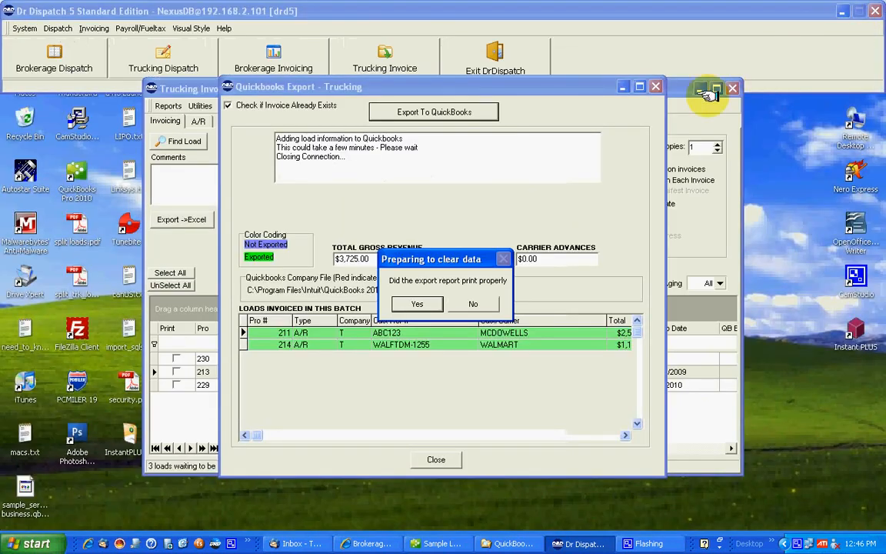
click(421, 302)
click(419, 459)
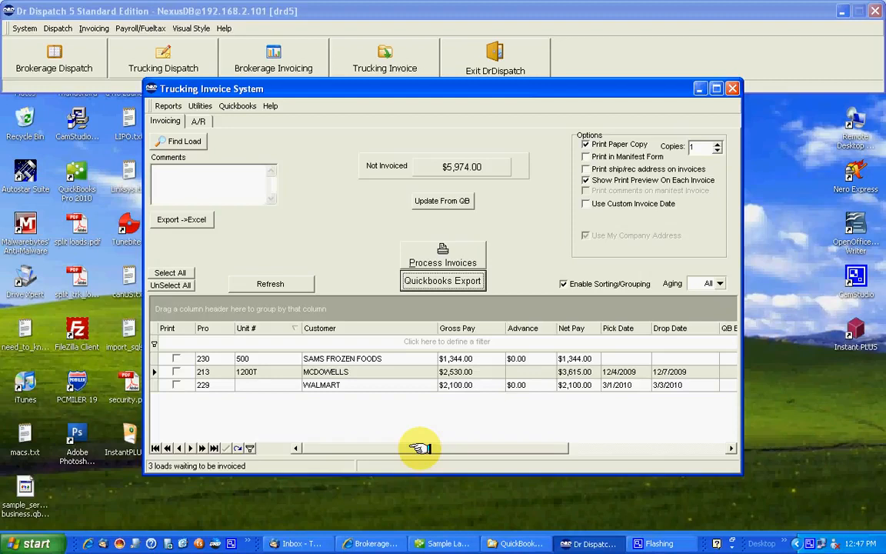
Switch to QuickBooks and view the MCDOWELLS customer record from the Customer Center, cancelling without edits
click(426, 542)
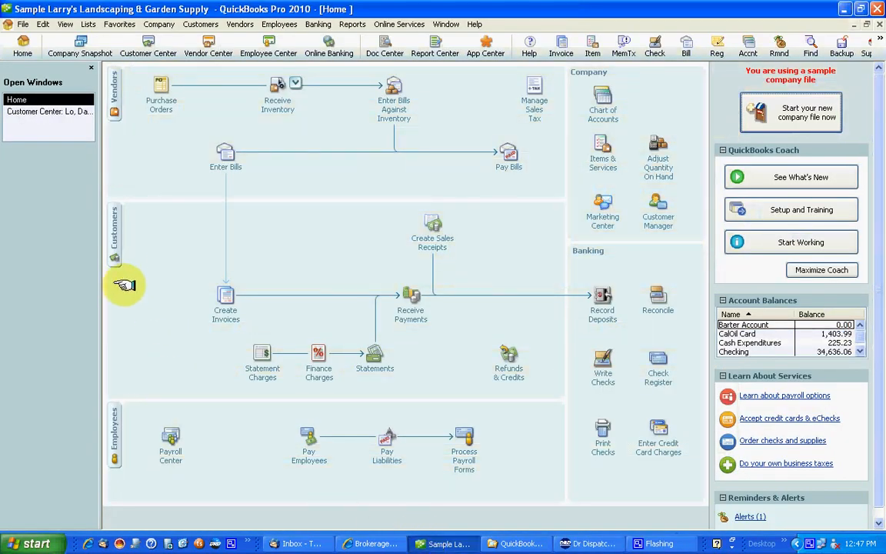
click(118, 235)
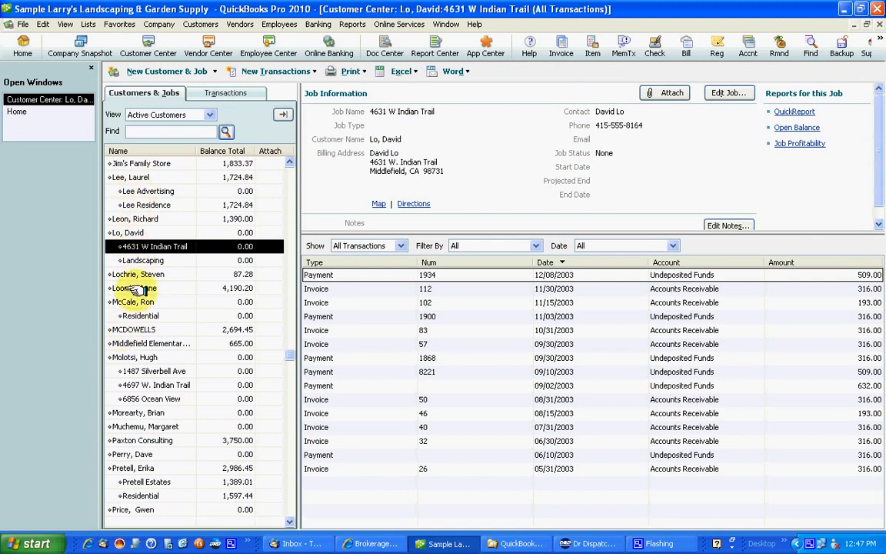
click(123, 330)
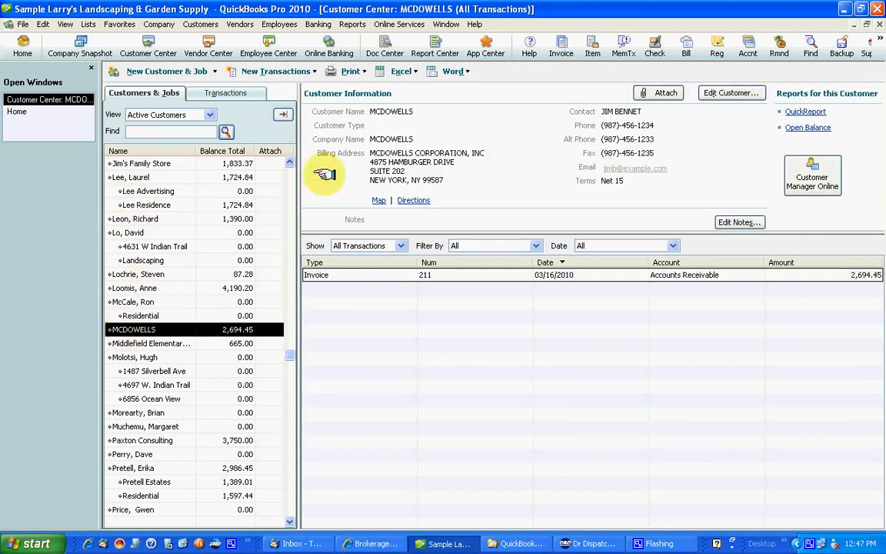
double_click(234, 330)
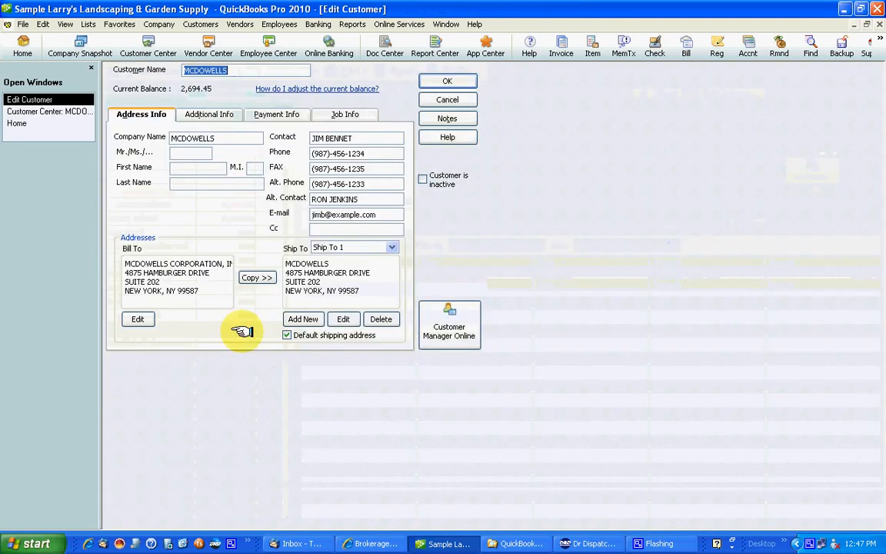
click(442, 100)
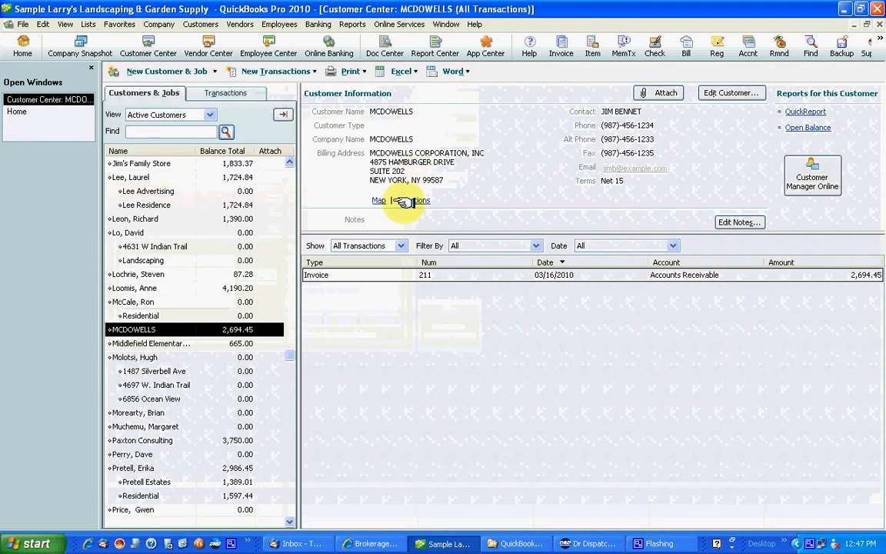
Examine the charges and the pick-up and stop-off lines of MCDOWELLS invoice 211, and close the invoice
click(350, 276)
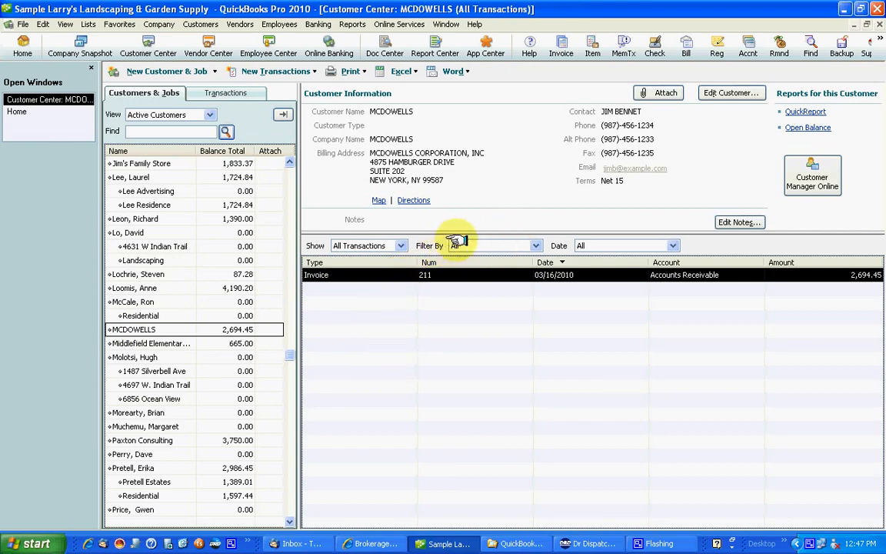
double_click(404, 277)
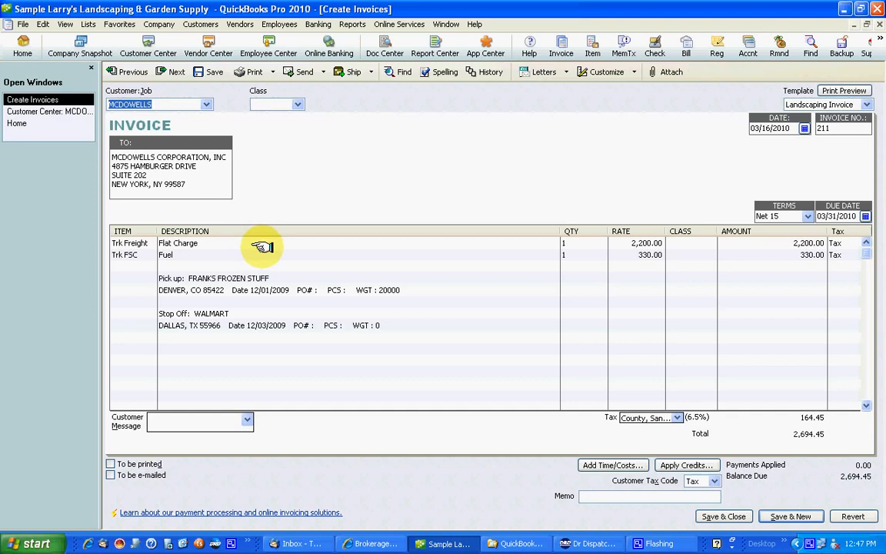
click(879, 25)
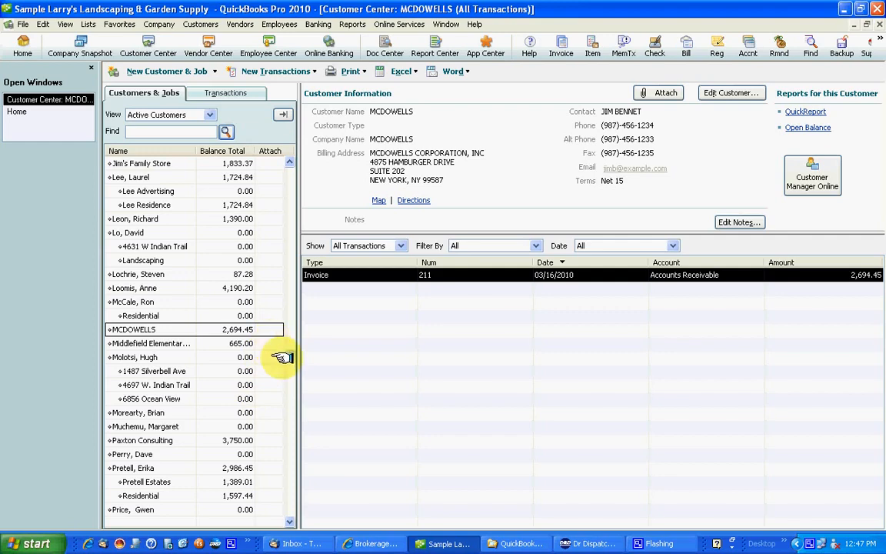
Open WALMART's invoice 214 from the Customer Center to examine its charges and stop details
drag(289, 353, 277, 536)
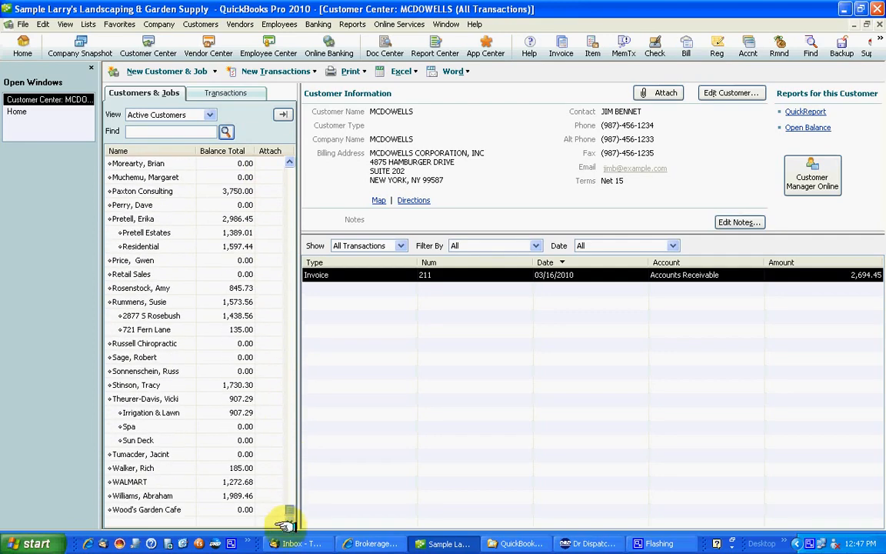
click(166, 480)
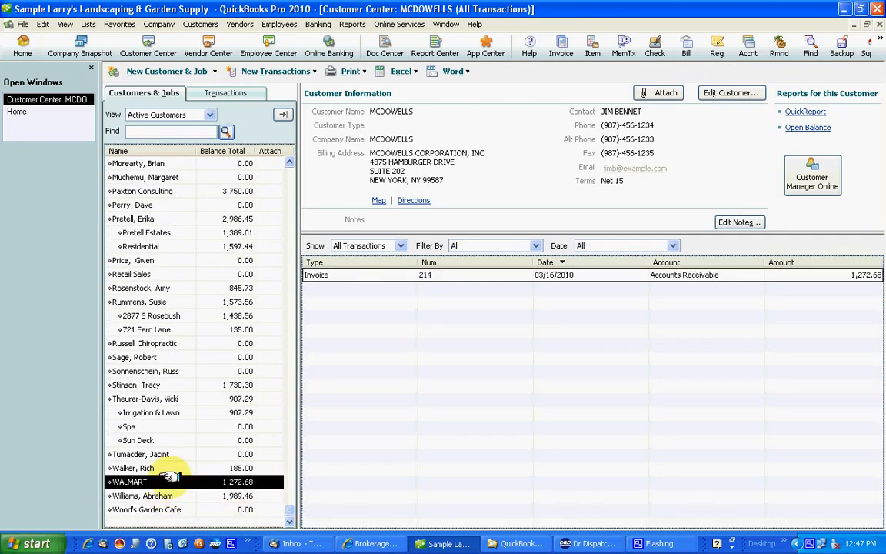
double_click(386, 275)
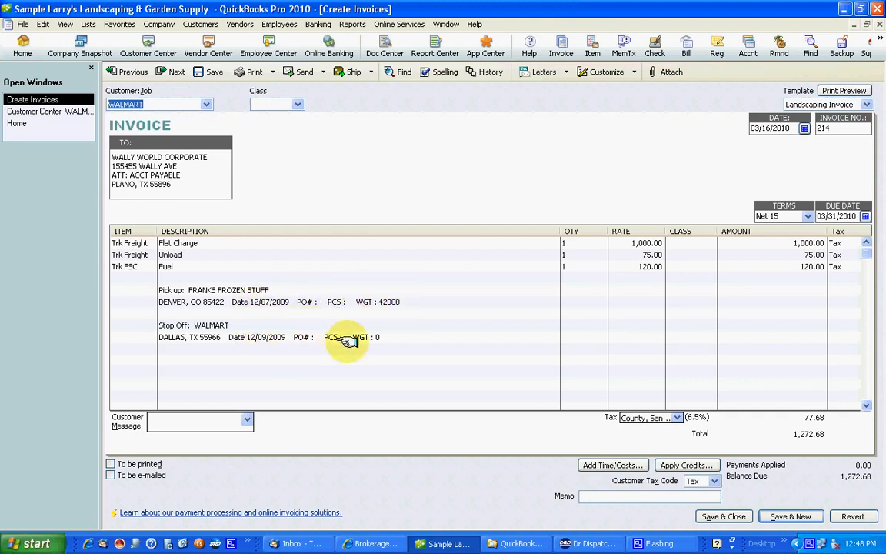
Mark WALMART invoice 214 to be printed, and turn off paper copies in Dr Dispatch's trucking invoicing
click(110, 464)
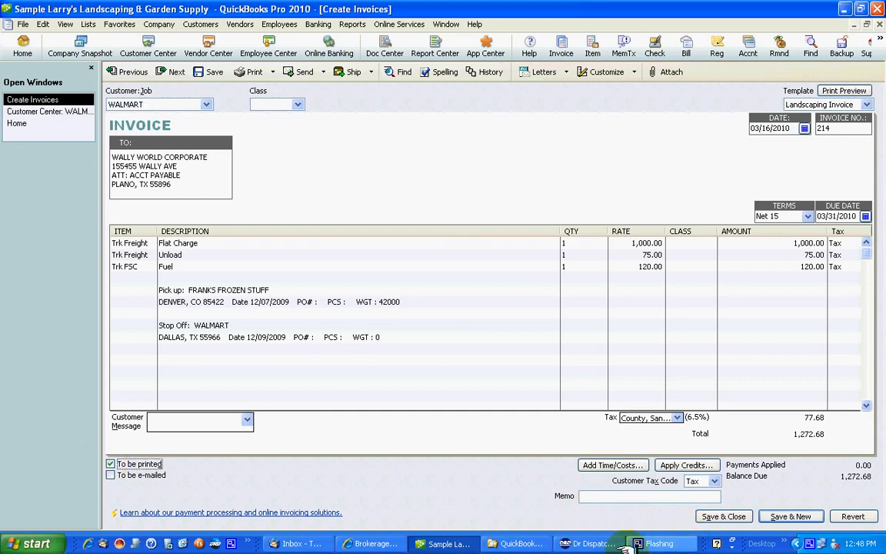
click(590, 543)
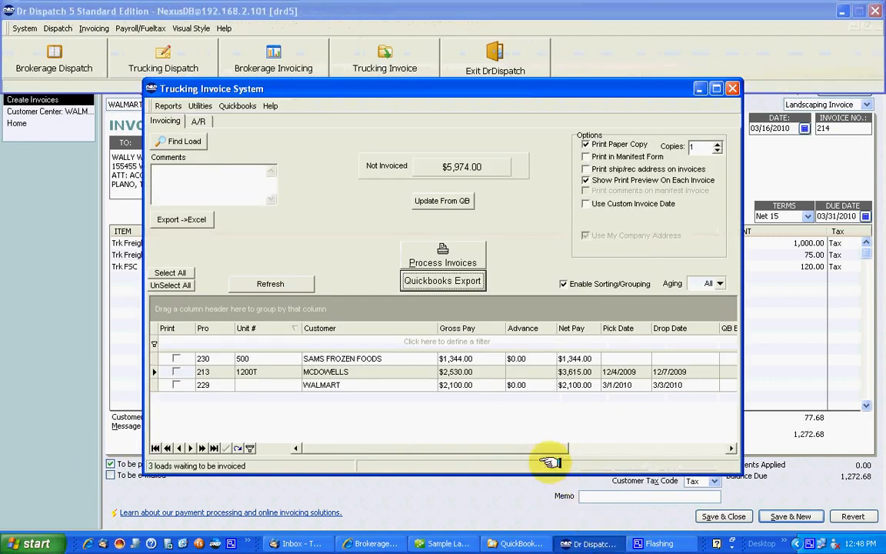
click(586, 144)
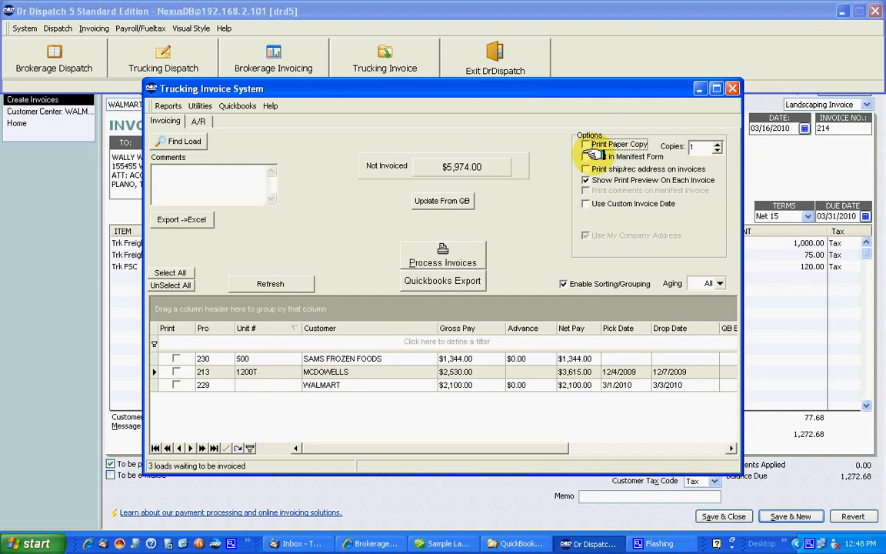
click(448, 280)
click(435, 460)
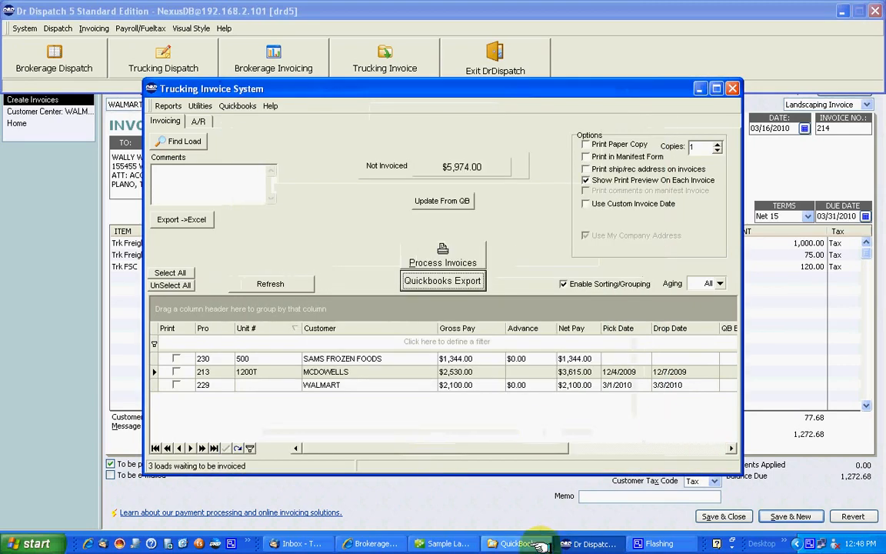
Switch back to QuickBooks, clear the To be printed option on WALMART invoice 214 and close the invoice
click(446, 543)
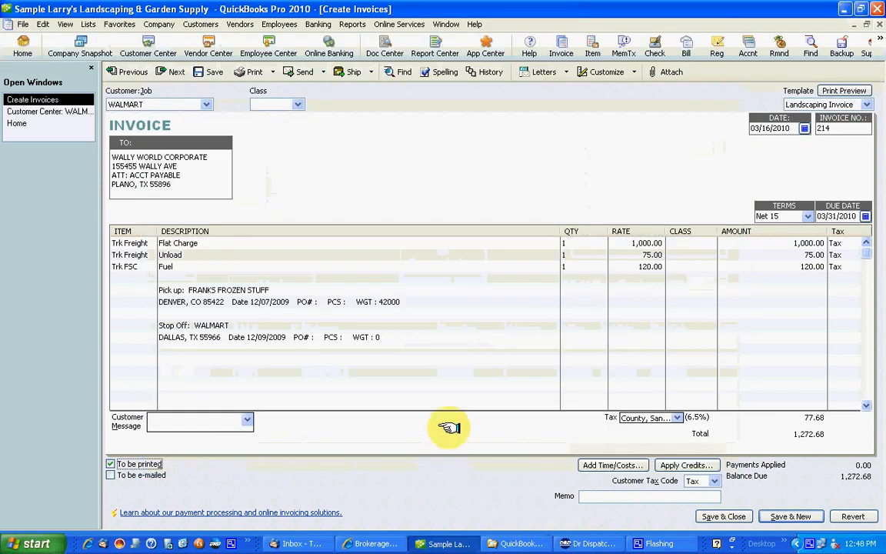
click(111, 464)
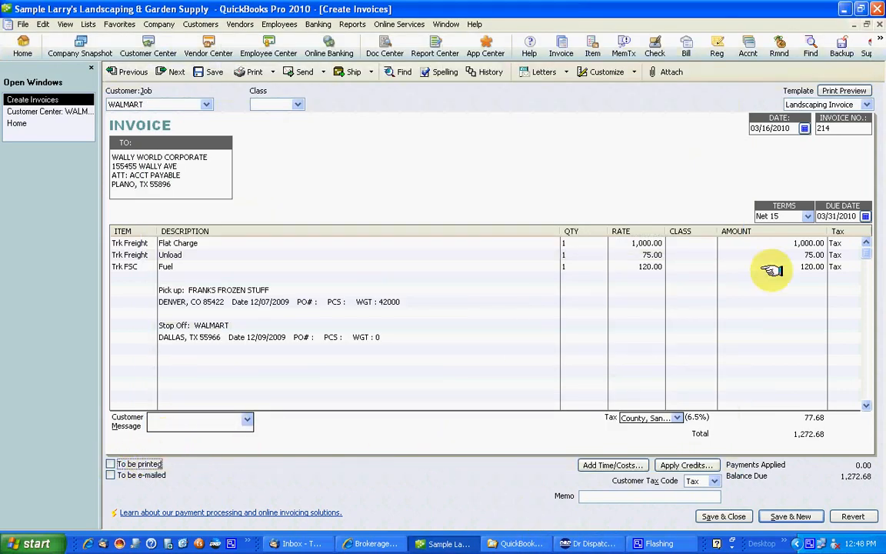
click(878, 24)
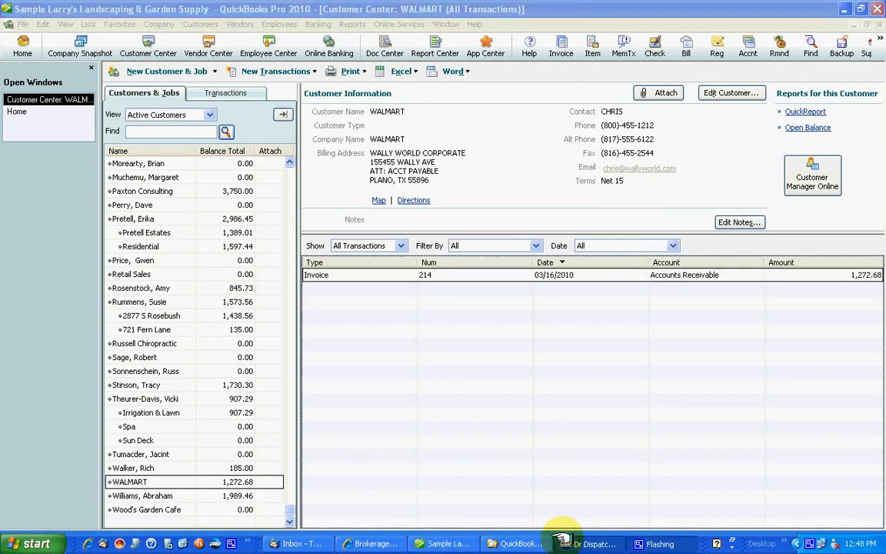
Return to Dr Dispatch, close the Trucking Invoice System and open Brokerage Invoicing
click(564, 538)
click(730, 90)
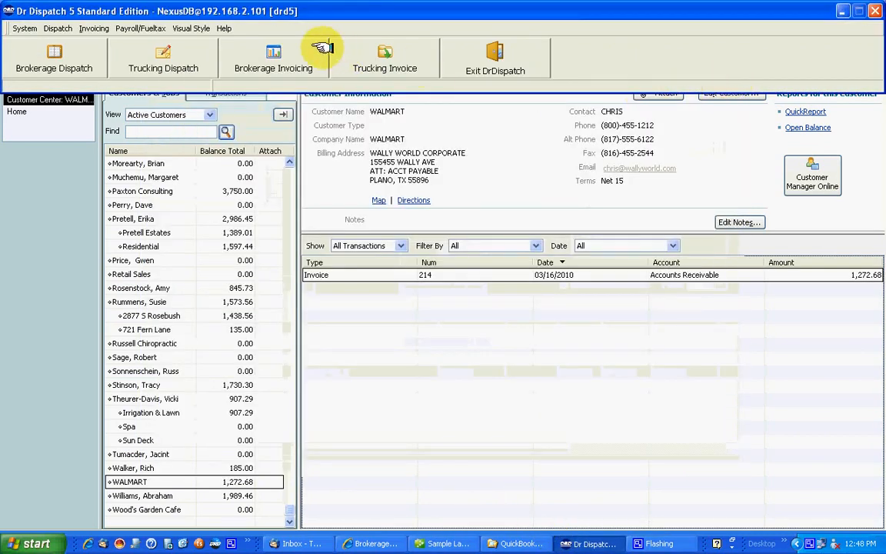
click(274, 60)
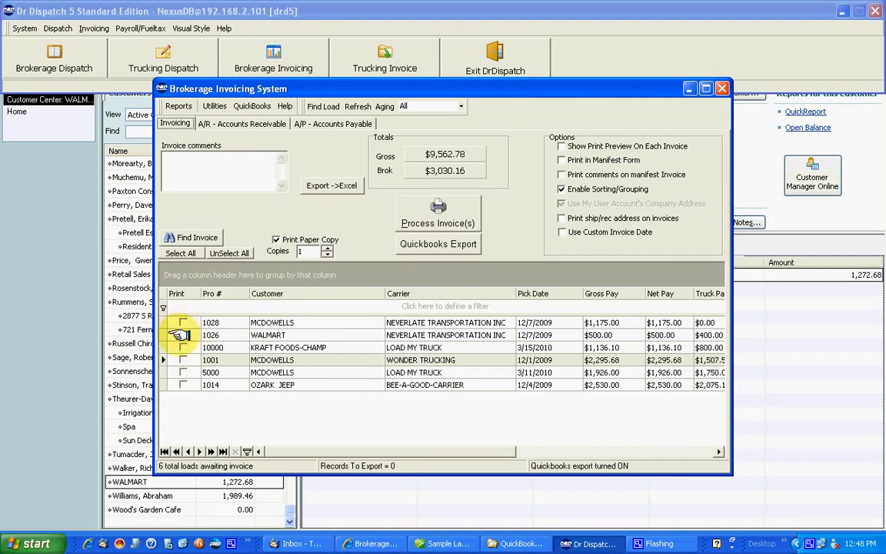
Process the brokerage invoices for loads 1026 and 5000 with a print preview on each, closing both previews
click(182, 335)
click(183, 372)
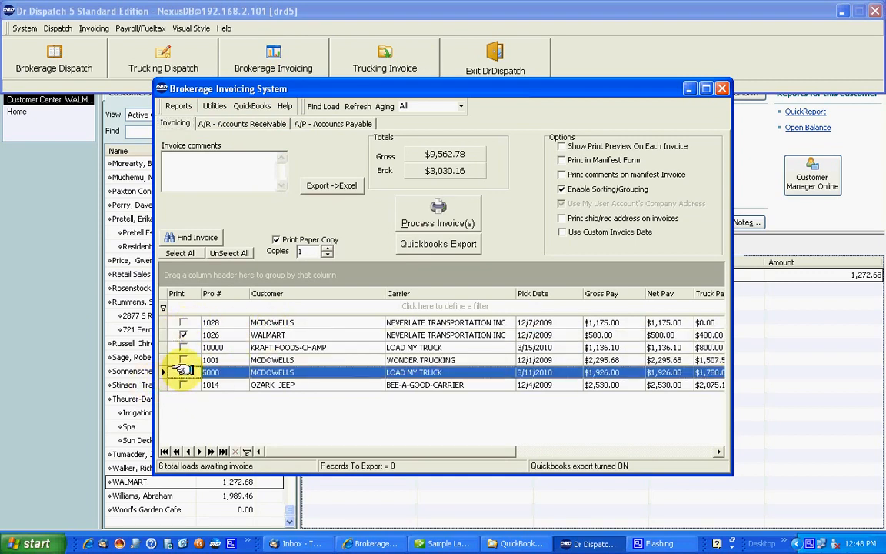
click(578, 143)
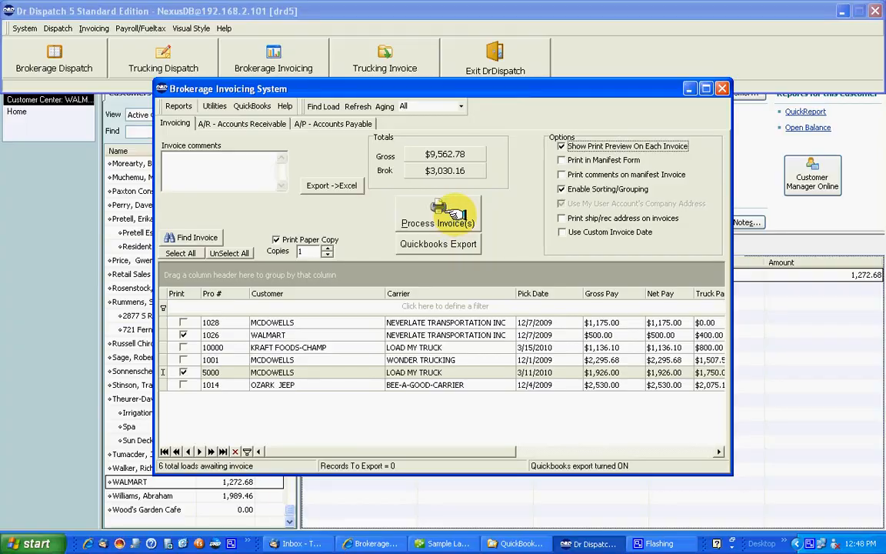
click(454, 215)
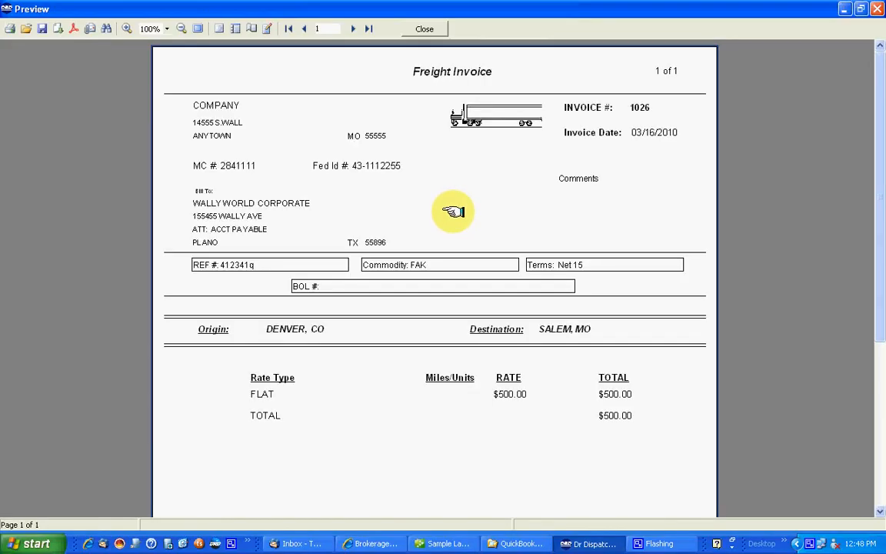
click(427, 27)
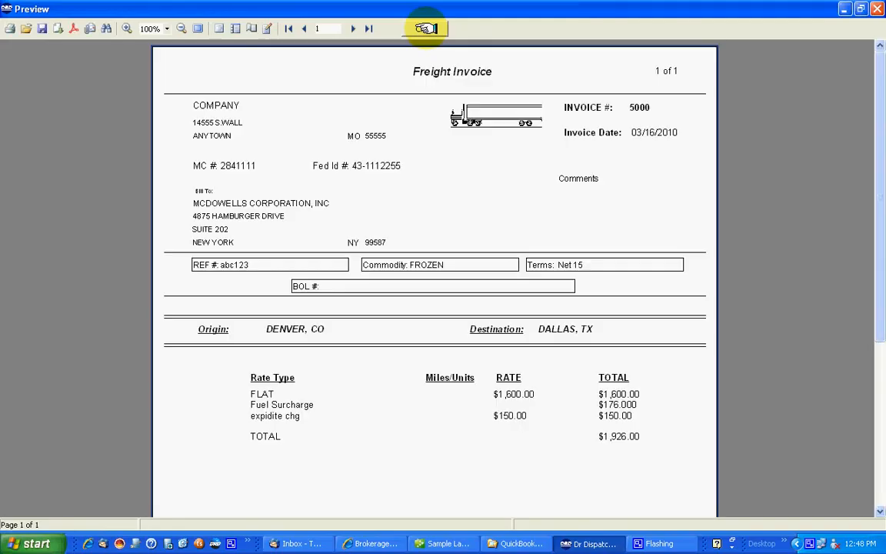
click(427, 27)
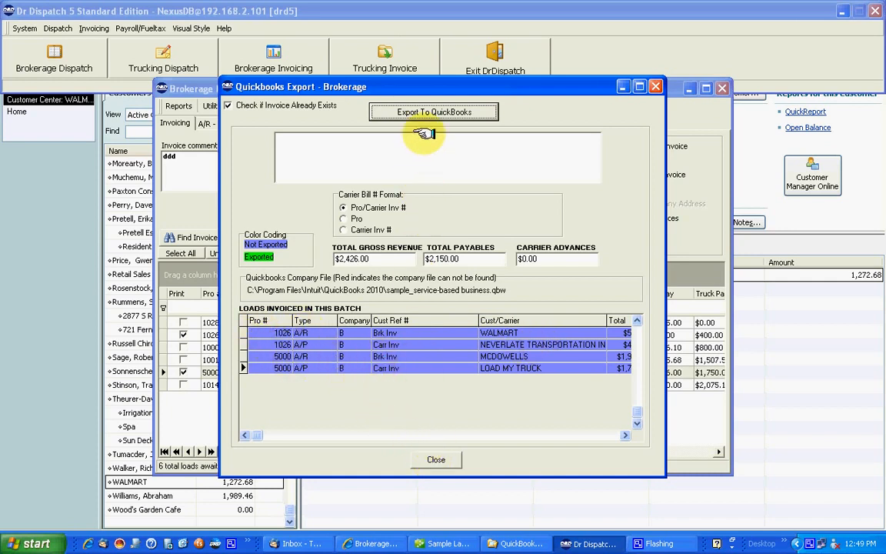
Export the receivables and carrier payables of brokerage loads 1026 and 5000 to QuickBooks and confirm the export
click(435, 112)
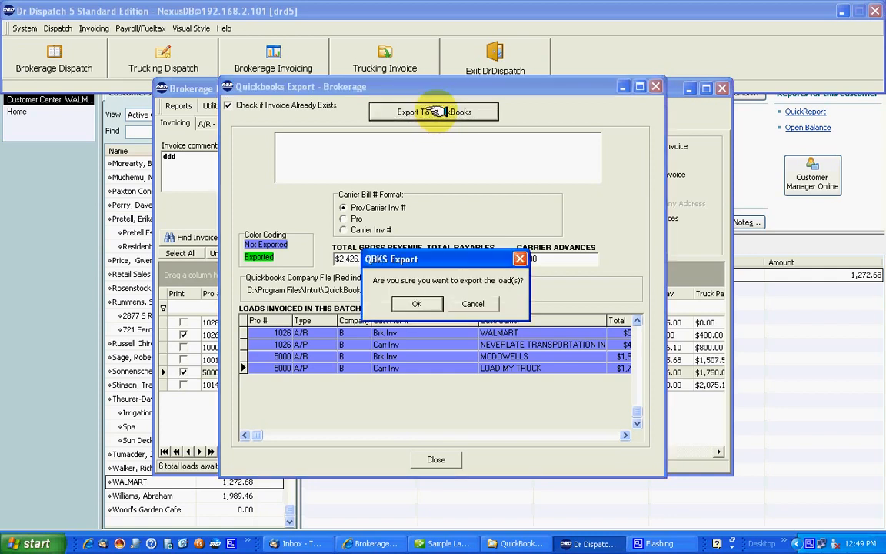
click(422, 303)
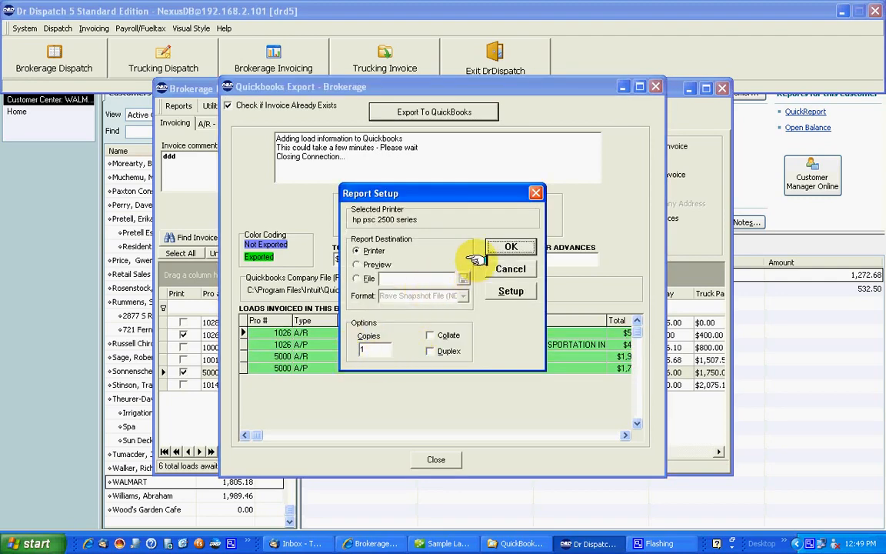
Preview the brokerage export report on screen, confirm that it printed properly, and close the QuickBooks export window
click(358, 265)
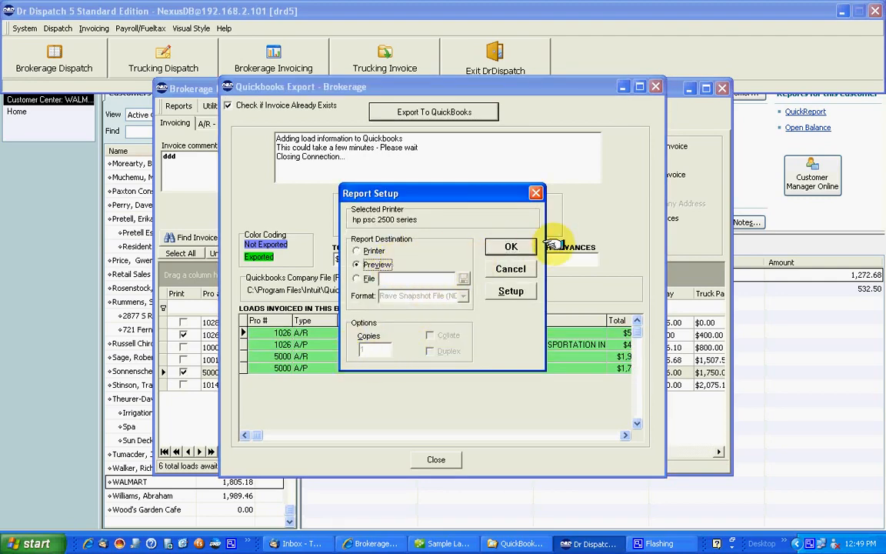
click(511, 246)
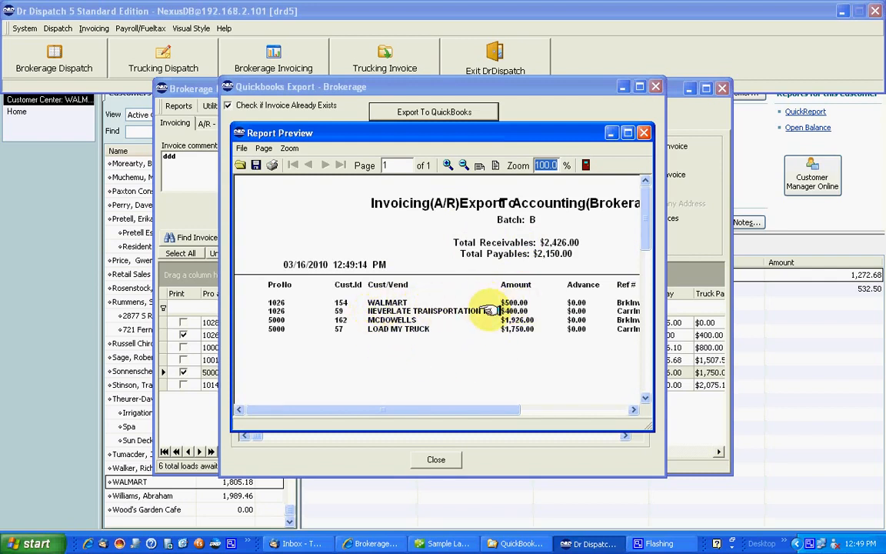
click(644, 133)
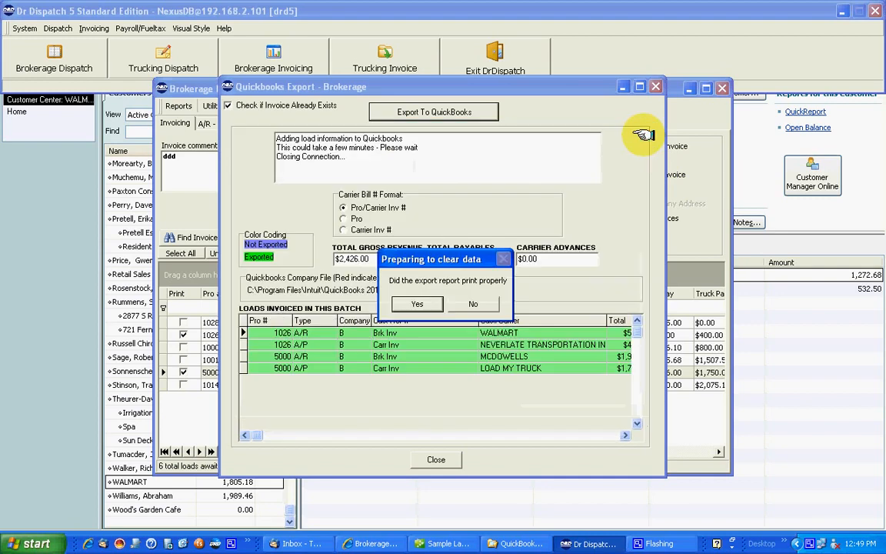
click(408, 305)
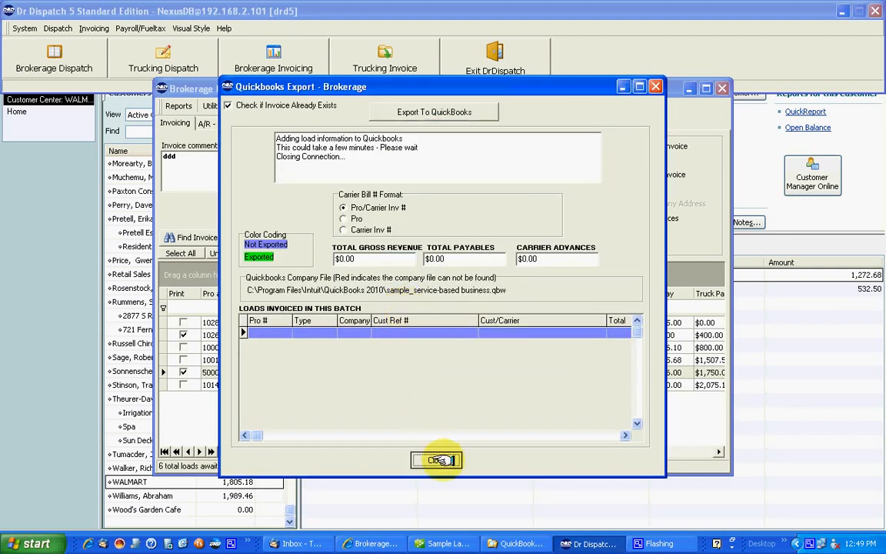
click(436, 460)
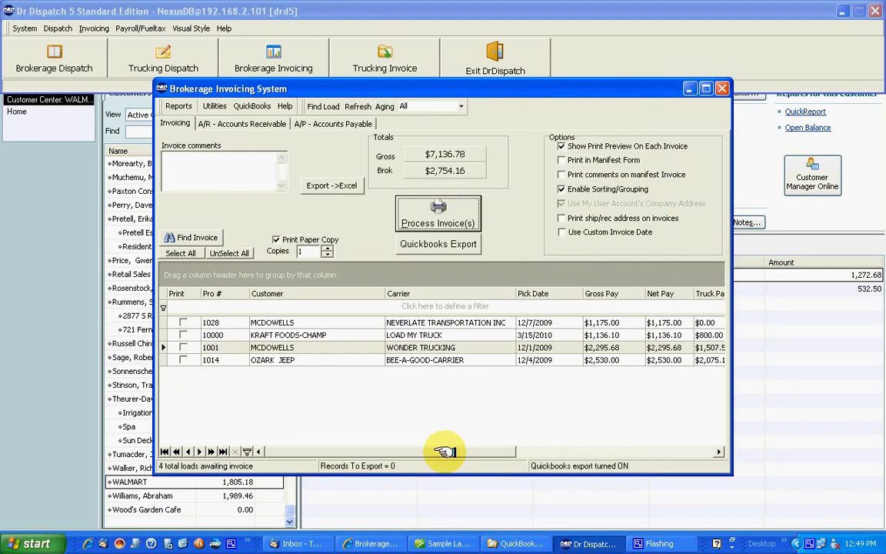
Switch to QuickBooks and look through the customer balances in the Customer Center
click(455, 541)
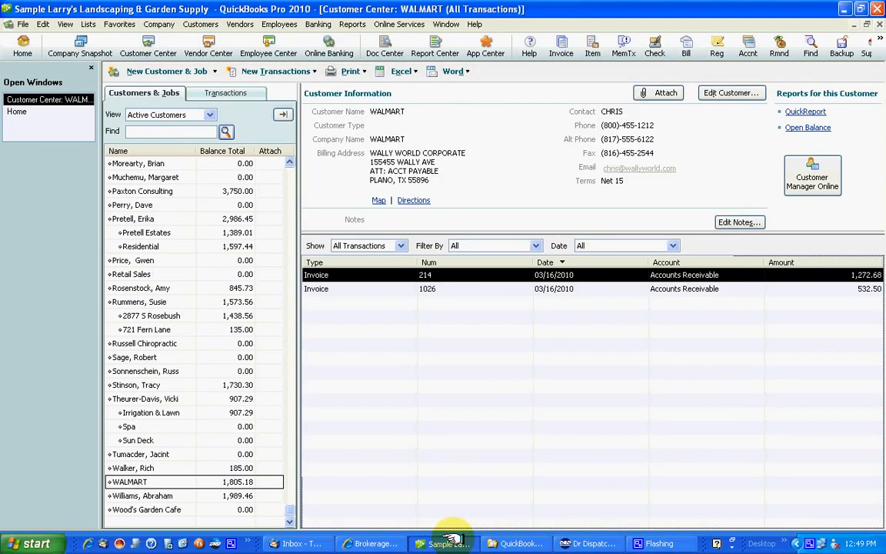
click(210, 398)
scroll(210, 394, up, 3)
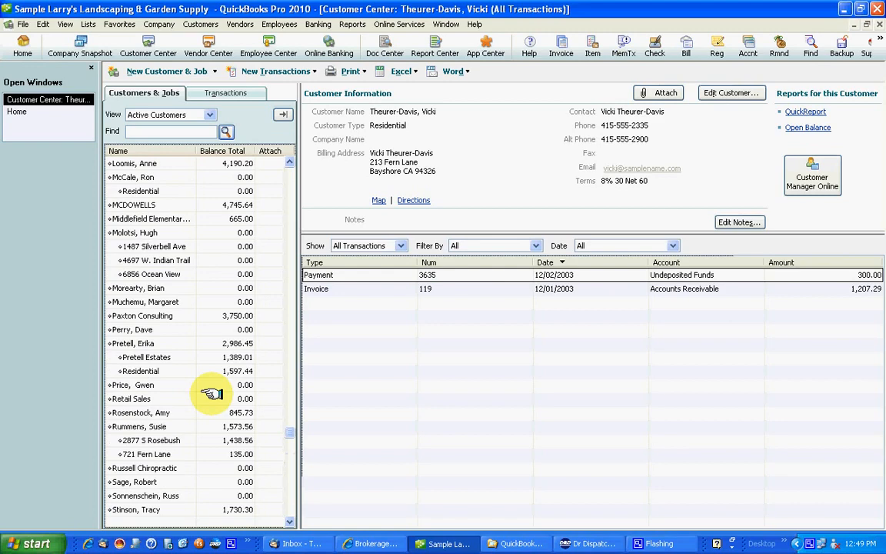
scroll(211, 393, up, 2)
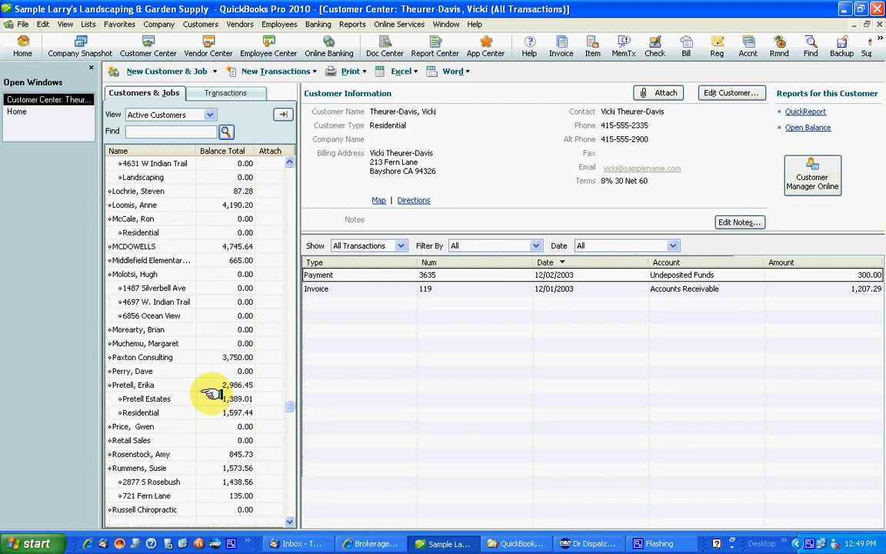
scroll(211, 394, up, 6)
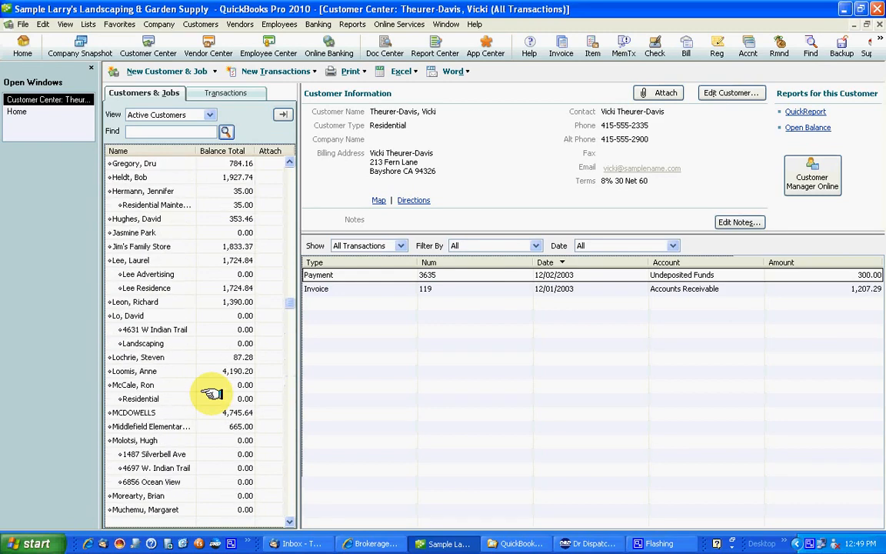
scroll(211, 394, up, 2)
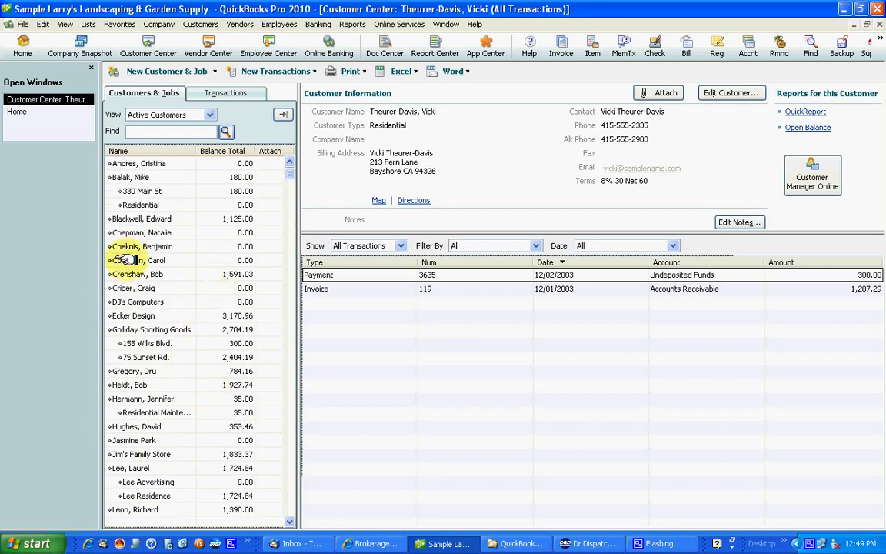
Open the Vendor Center and review the check name and Tax ID in the LOAD MY TRUCK vendor record, closing it with OK
click(23, 110)
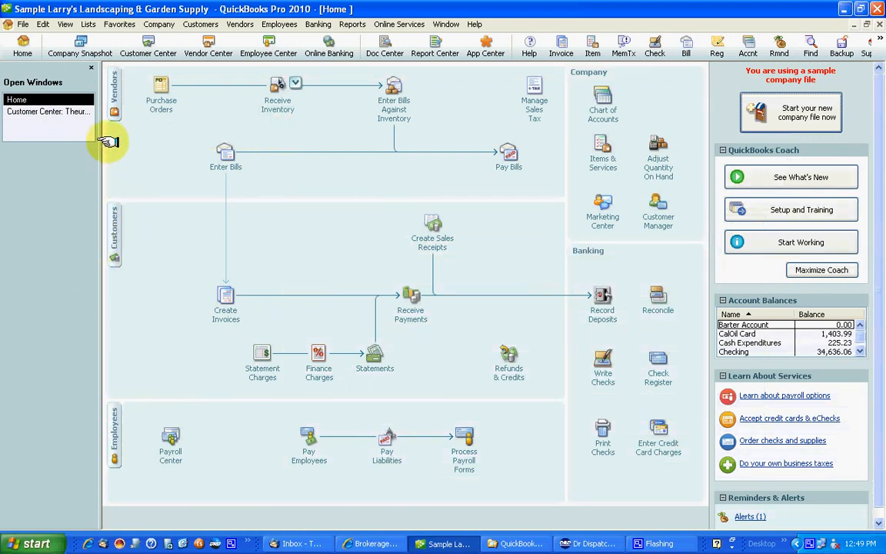
click(114, 94)
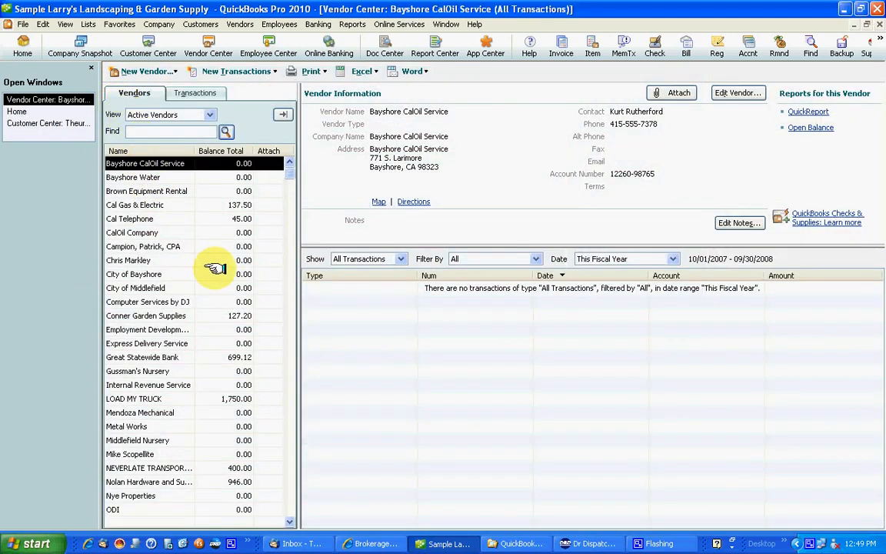
double_click(151, 397)
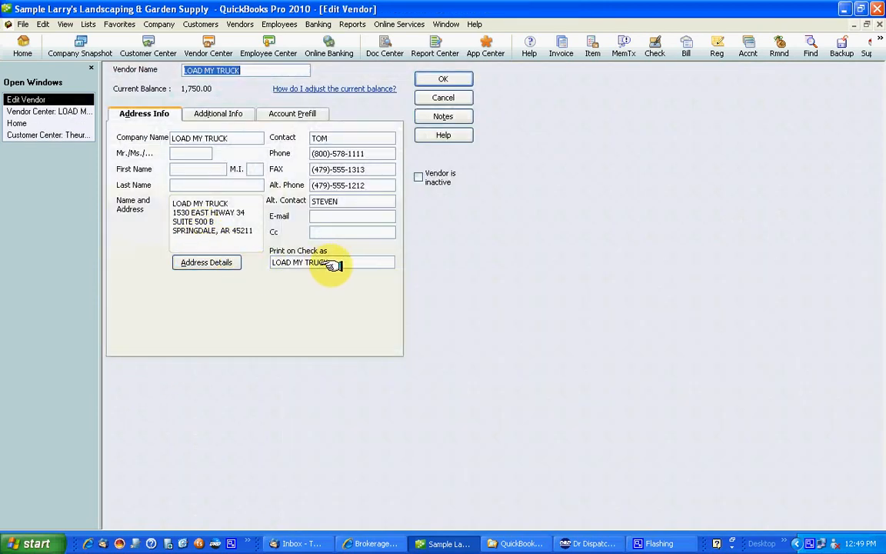
drag(336, 262, 243, 260)
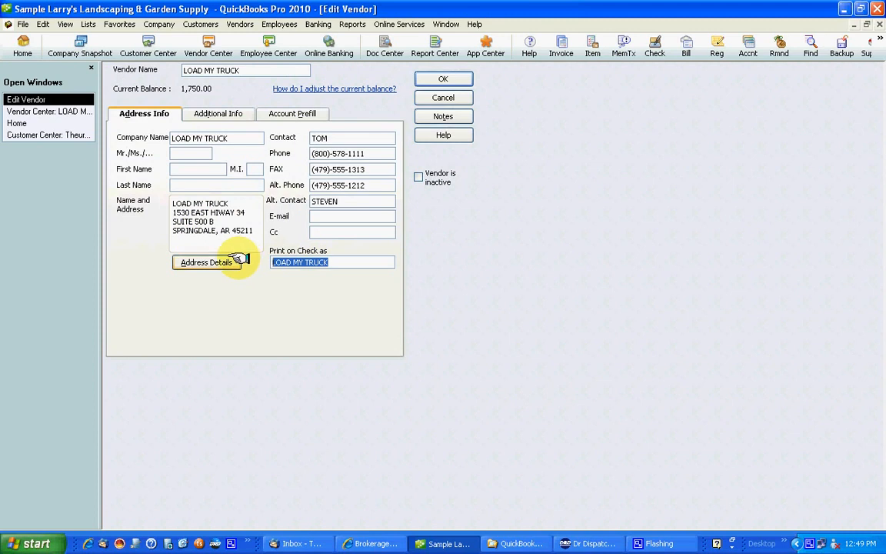
click(209, 114)
drag(217, 248, 103, 250)
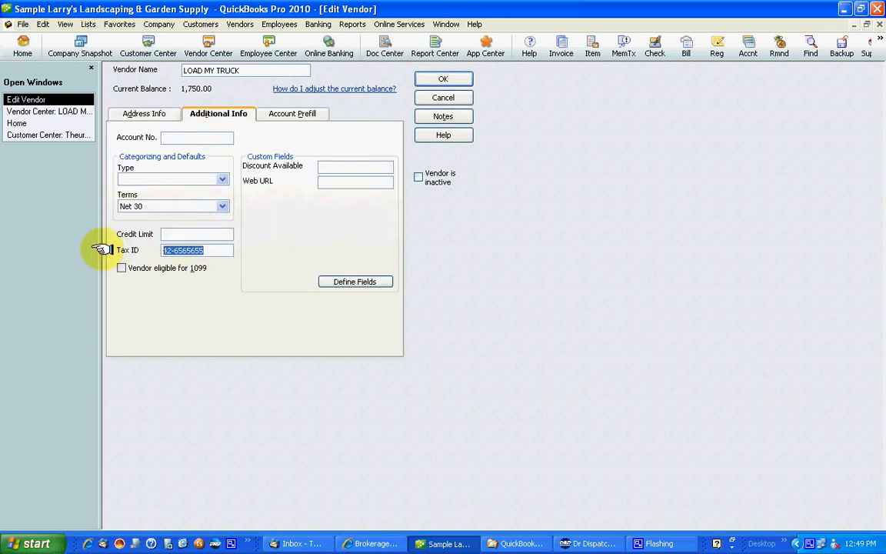
click(423, 80)
Show LOAD MY TRUCK's transactions for all dates, inspect bill 5000 and close it
click(382, 278)
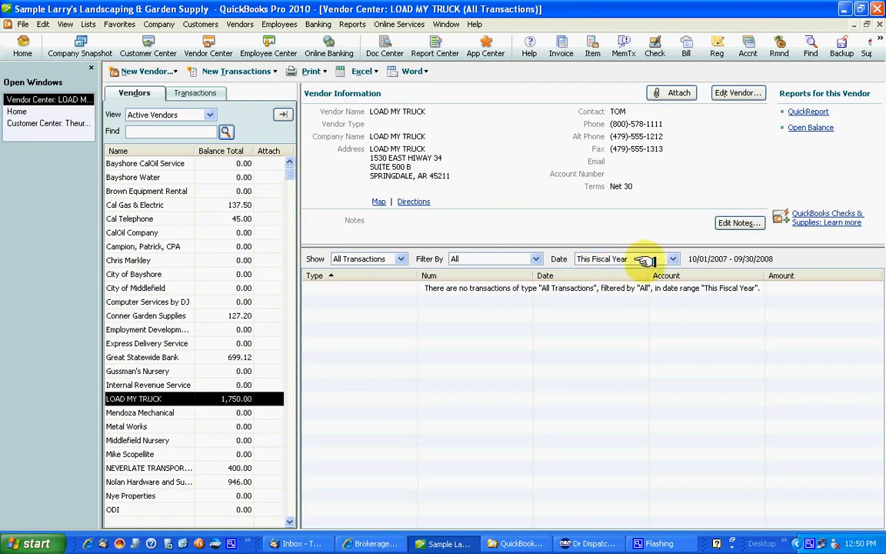
click(674, 259)
scroll(682, 283, up, 1)
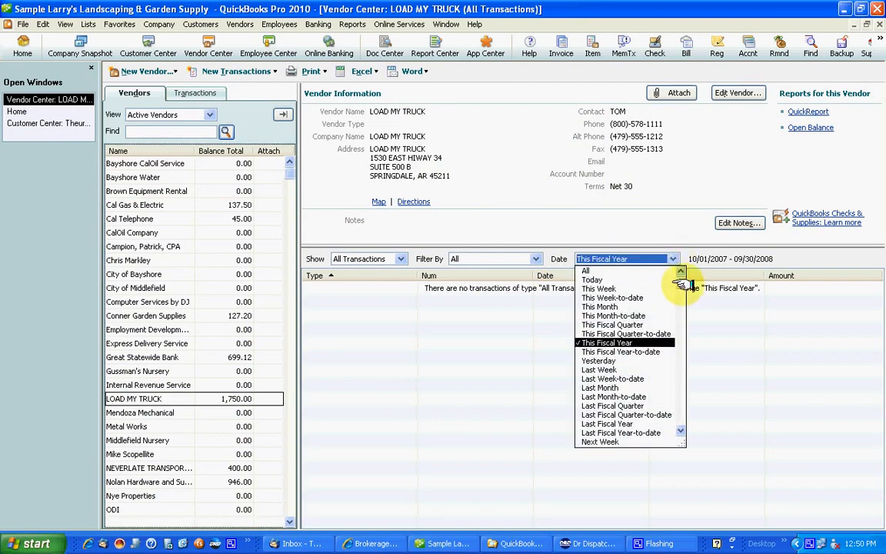
click(599, 270)
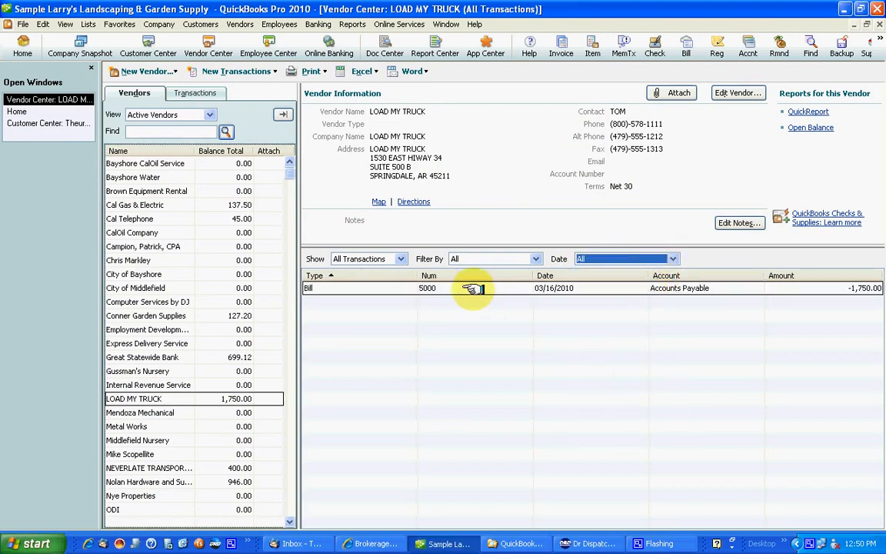
double_click(429, 288)
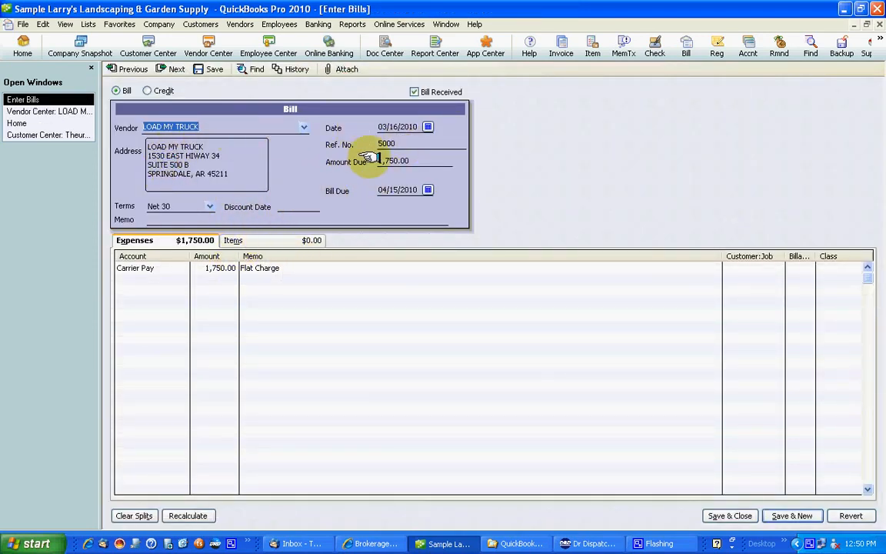
click(879, 24)
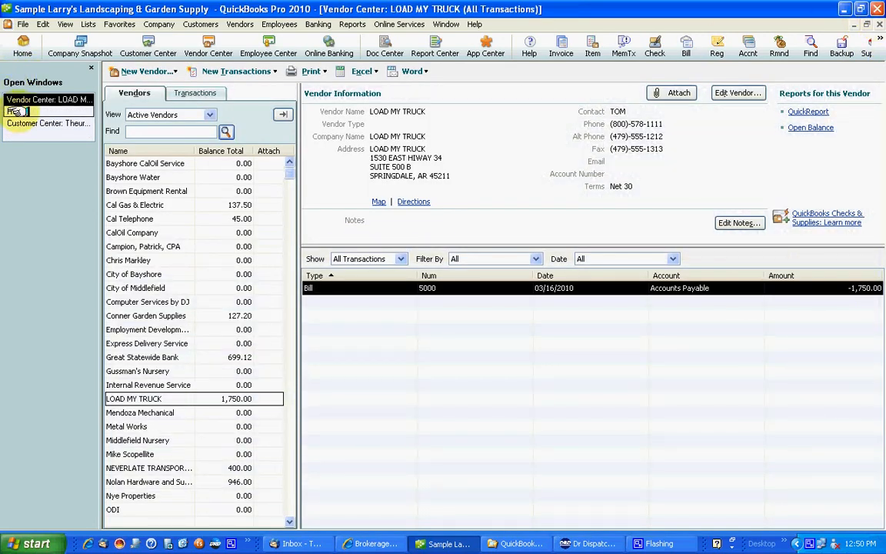
Return to the QuickBooks Home page and look over the available report categories
click(14, 112)
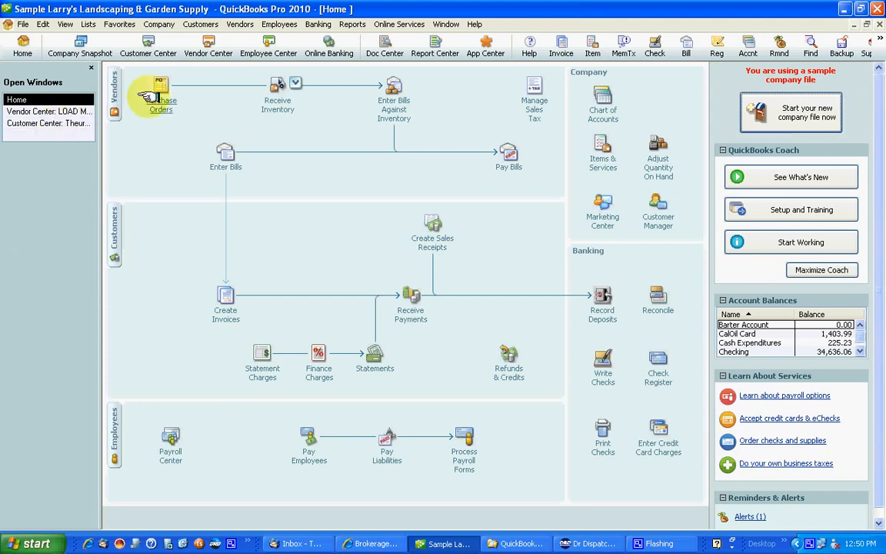
click(352, 24)
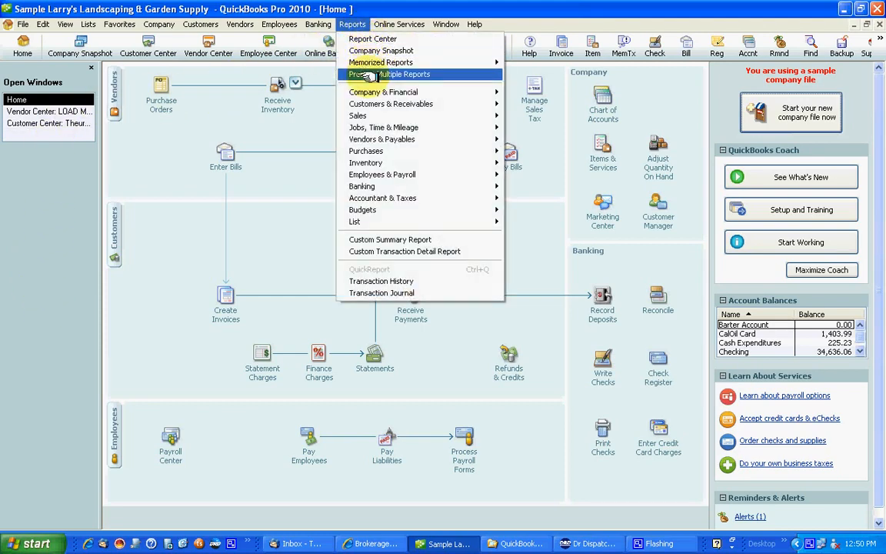
mouse_move(366, 92)
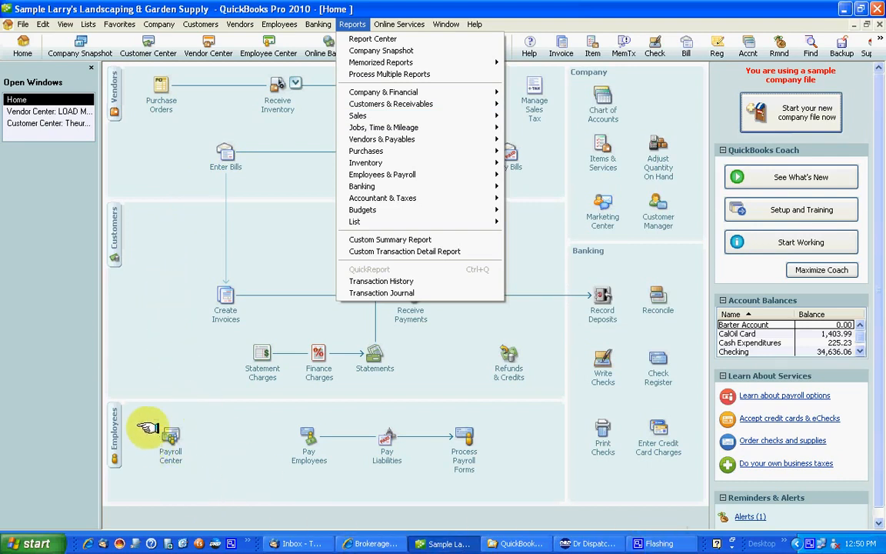
click(49, 377)
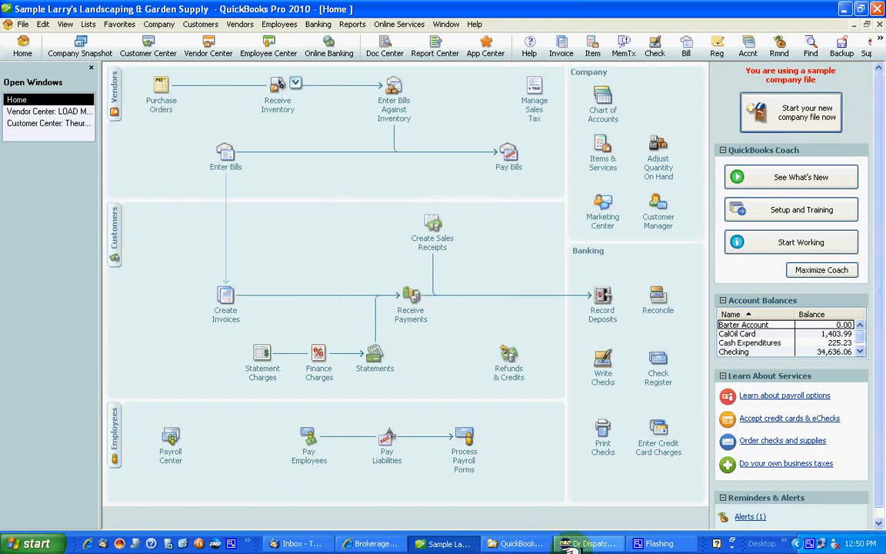
Switch to Dr Dispatch, review the brokerage accounts receivable and accounts payable views, and close the Brokerage Invoicing System
click(588, 543)
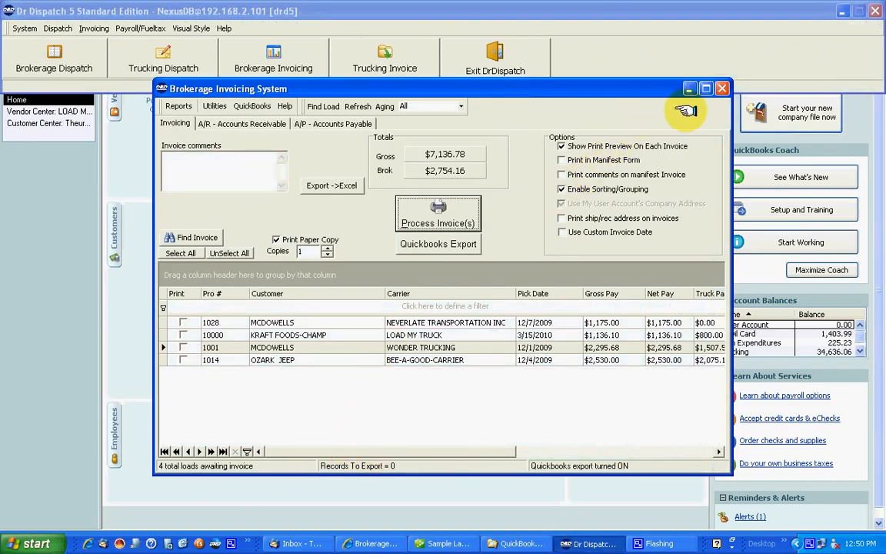
click(254, 123)
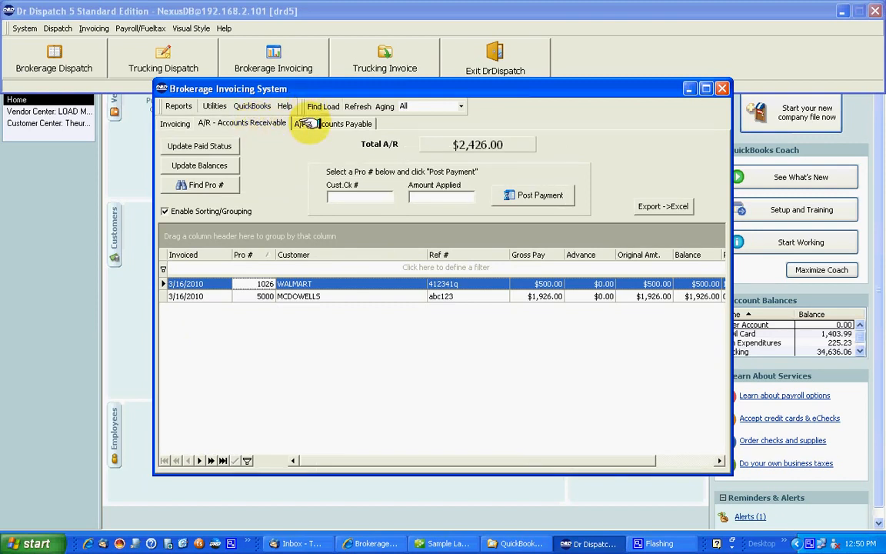
click(308, 125)
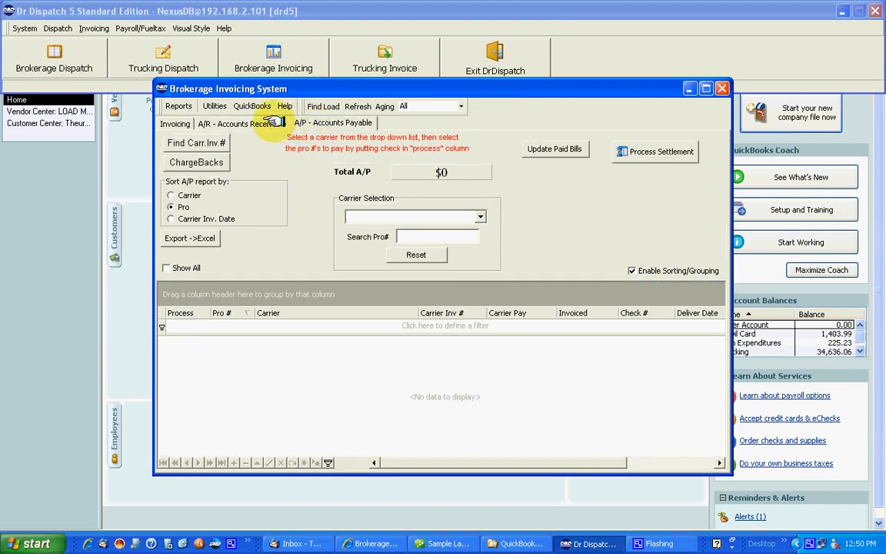
click(274, 123)
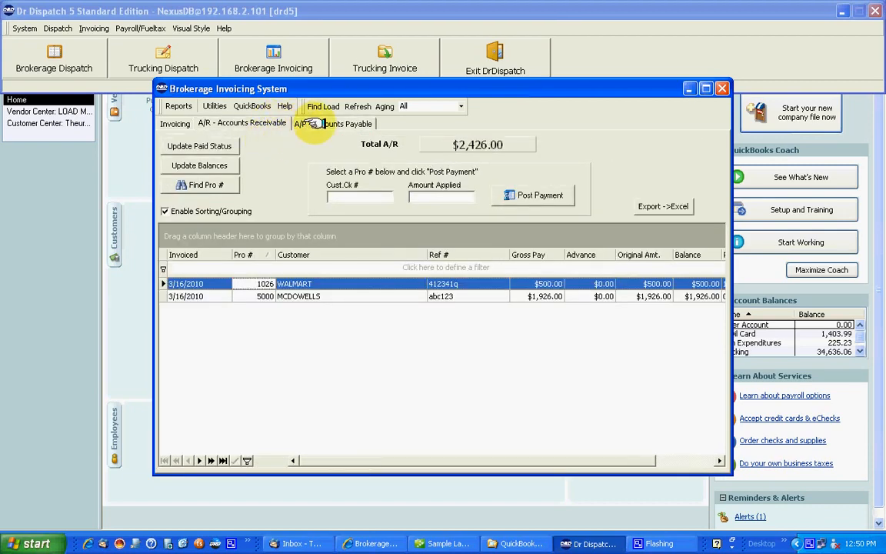
click(308, 125)
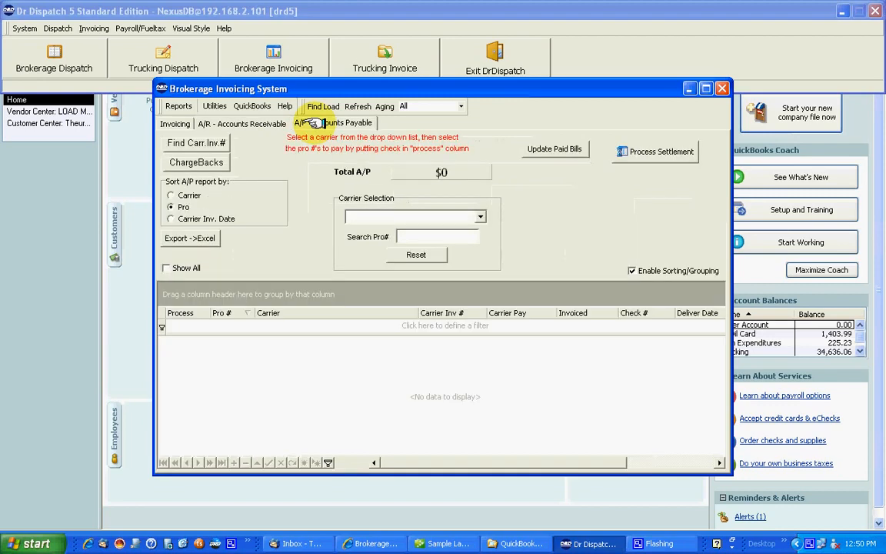
click(722, 89)
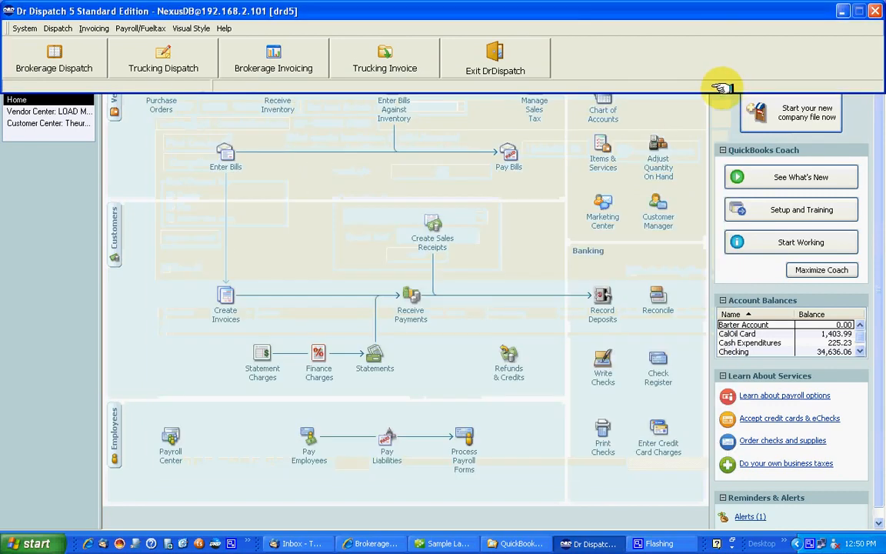
Reopen Brokerage Invoicing and reverse the Invoice/AR/AP for pro number 5000
click(304, 63)
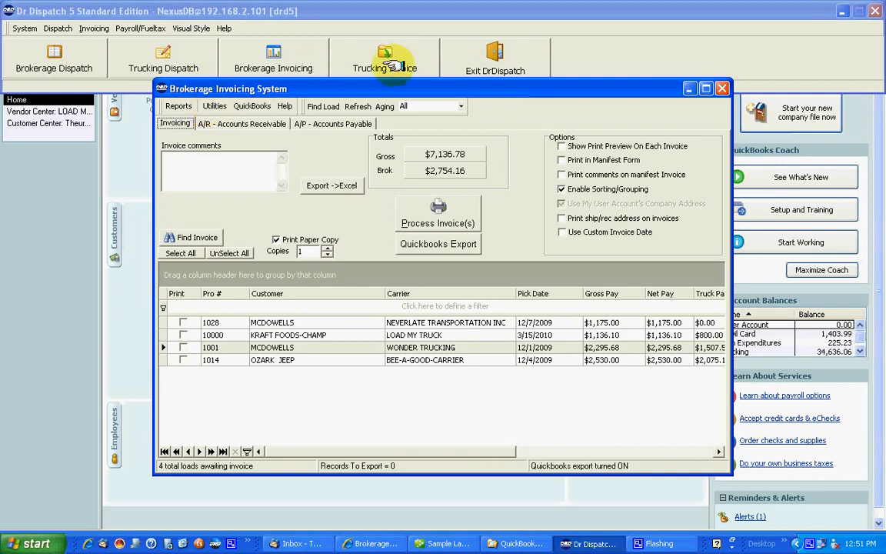
click(218, 105)
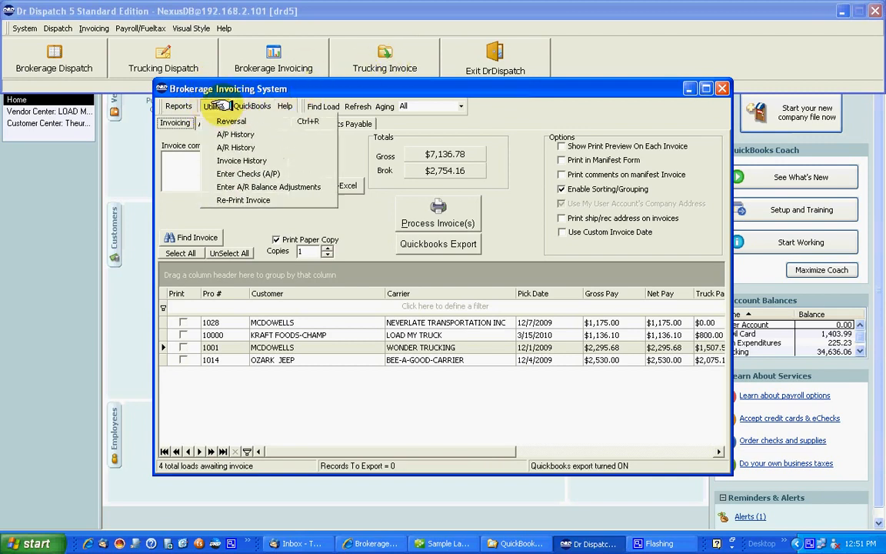
click(224, 121)
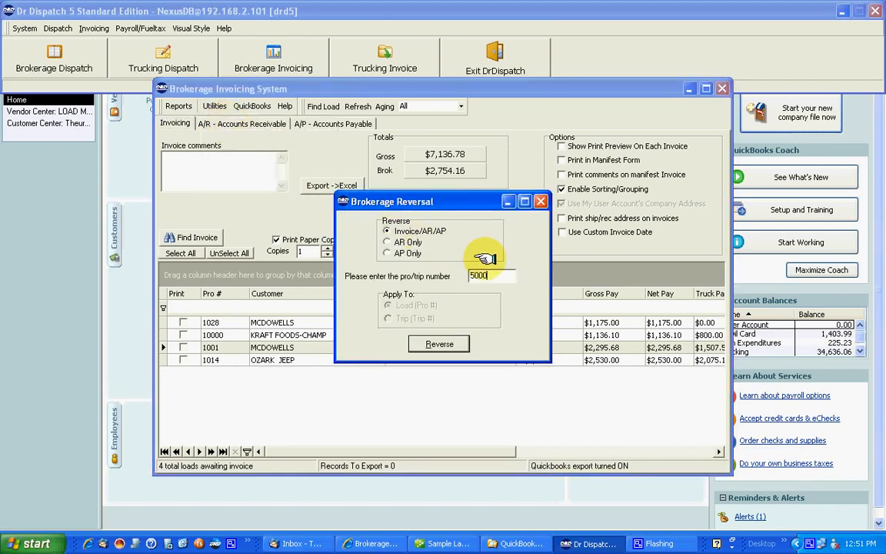
key(Return)
key(Return)
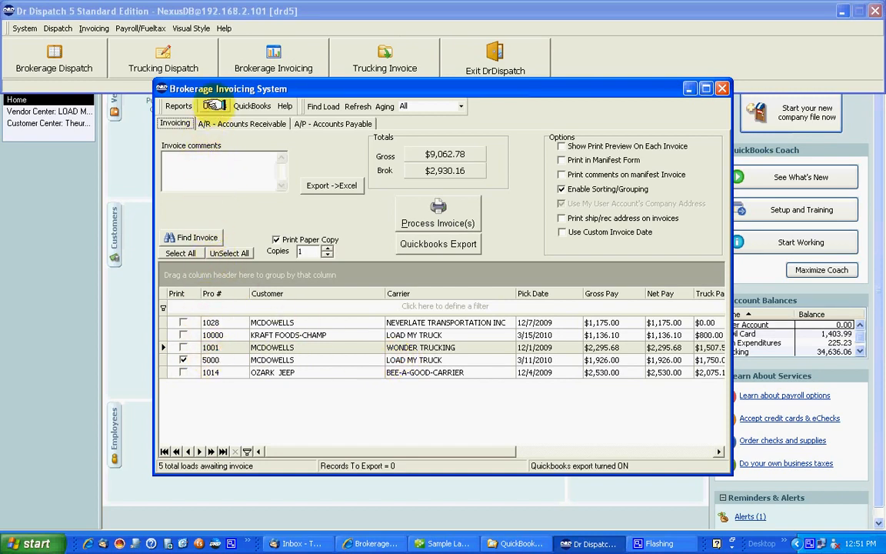
Check the brokerage QuickBooks export batch for loads and close the export window
click(183, 360)
click(394, 244)
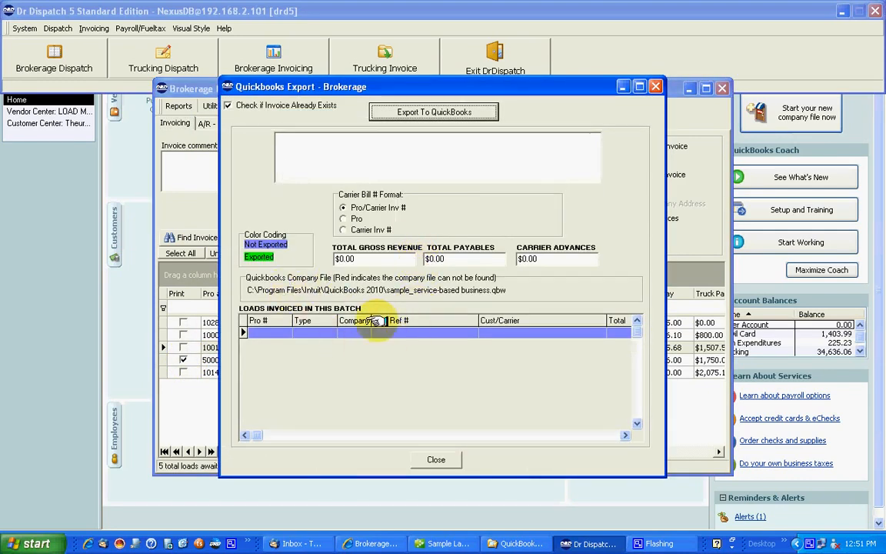
click(436, 459)
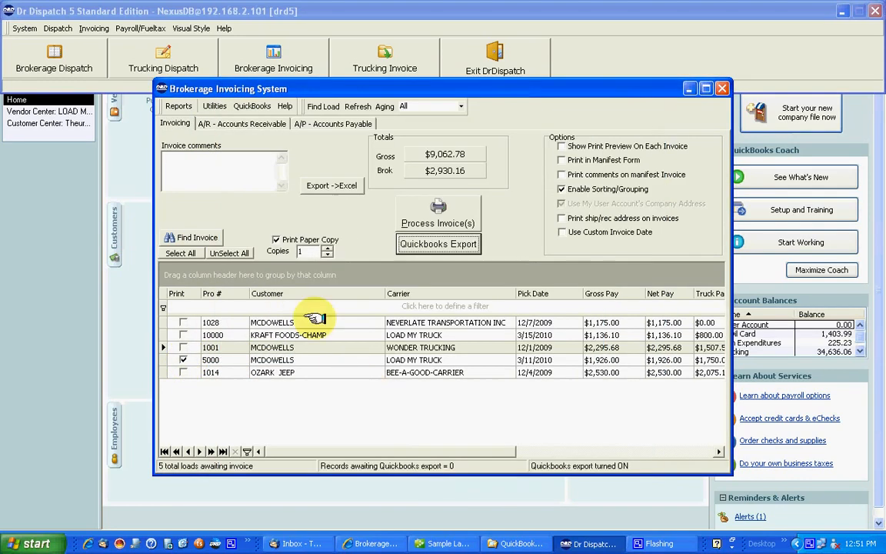
Look over the brokerage invoicing utilities and reports on offer, and close the Brokerage Invoicing System
click(214, 106)
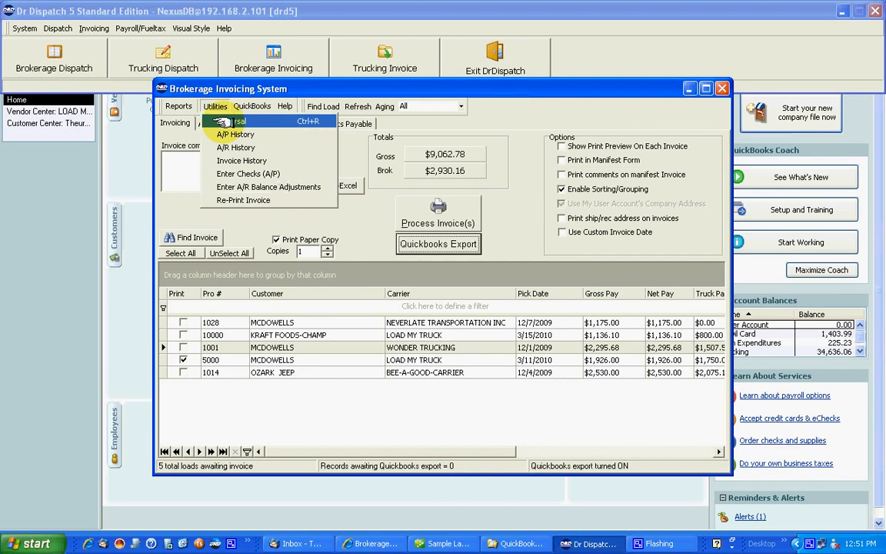
mouse_move(175, 108)
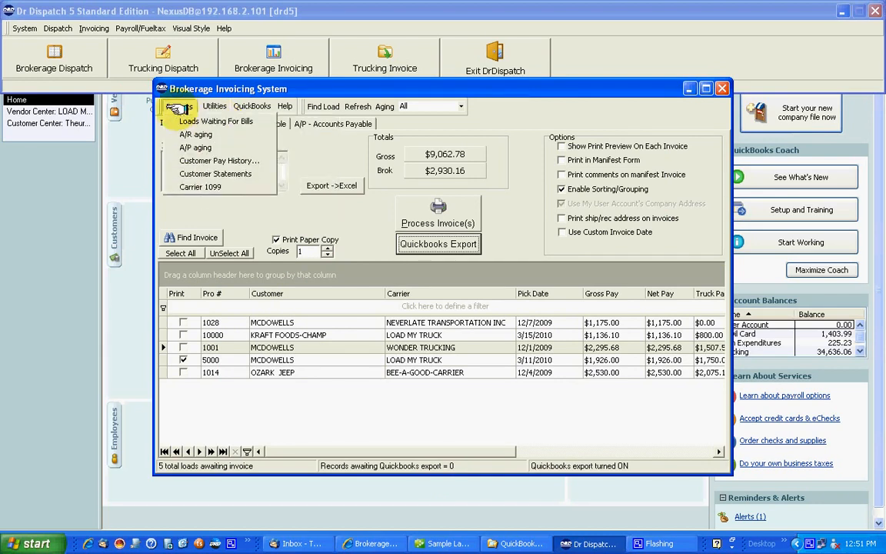
click(265, 204)
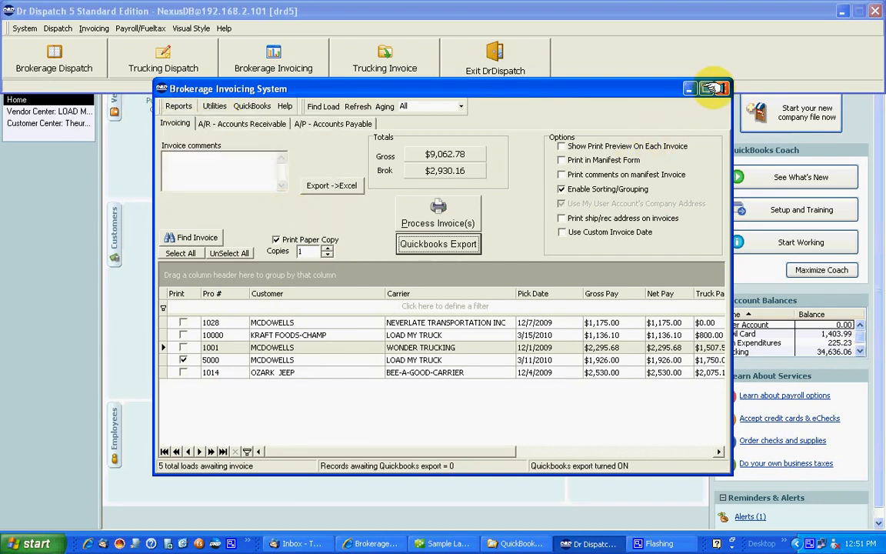
click(721, 88)
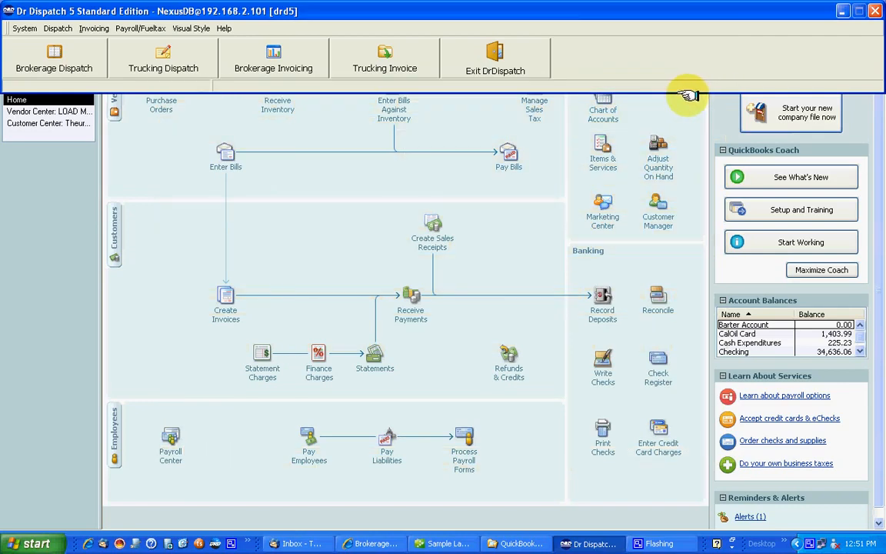